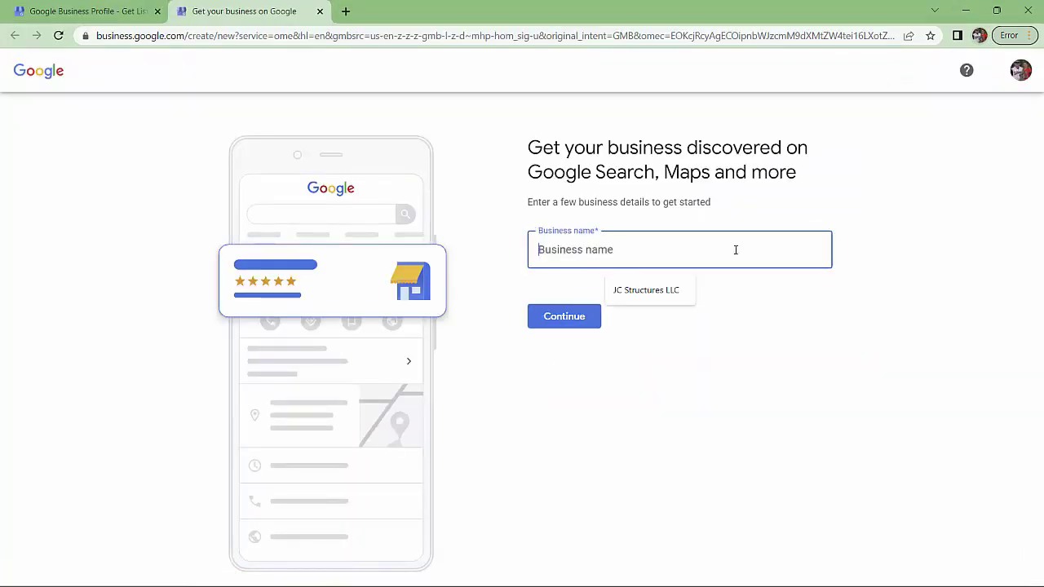
Enter 'JC Structures LLC', drop 'LLC', and create the business as 'JC Structures'
{"action": "type", "text": "JC "}
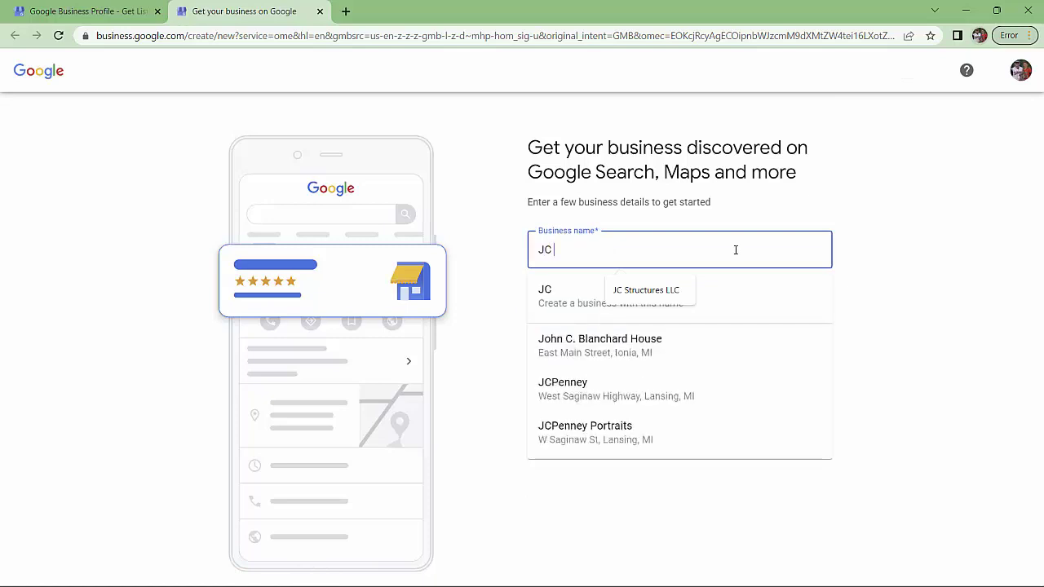
{"action": "type", "text": "Str"}
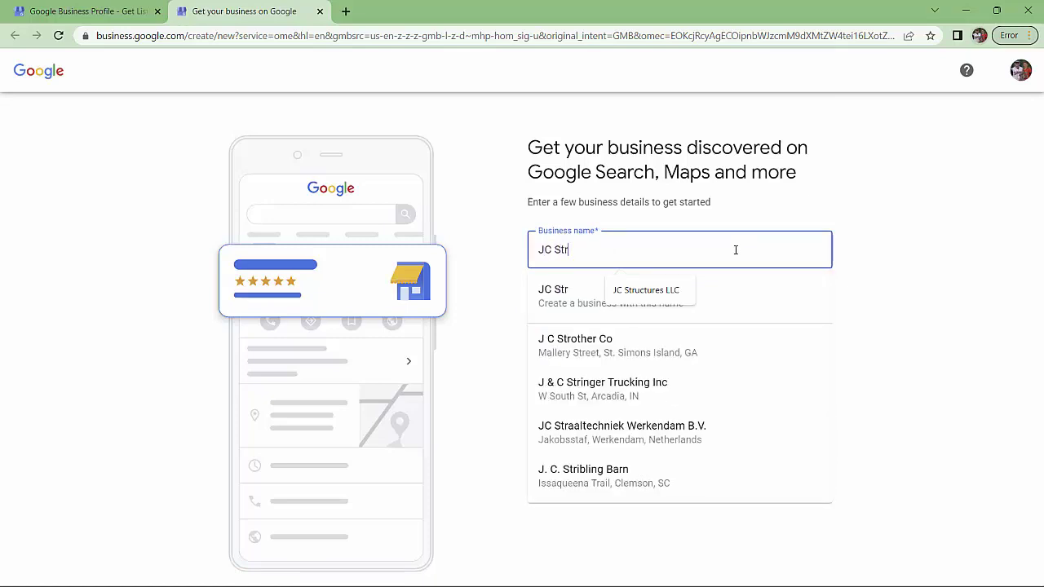
{"action": "type", "text": "uctures LLC"}
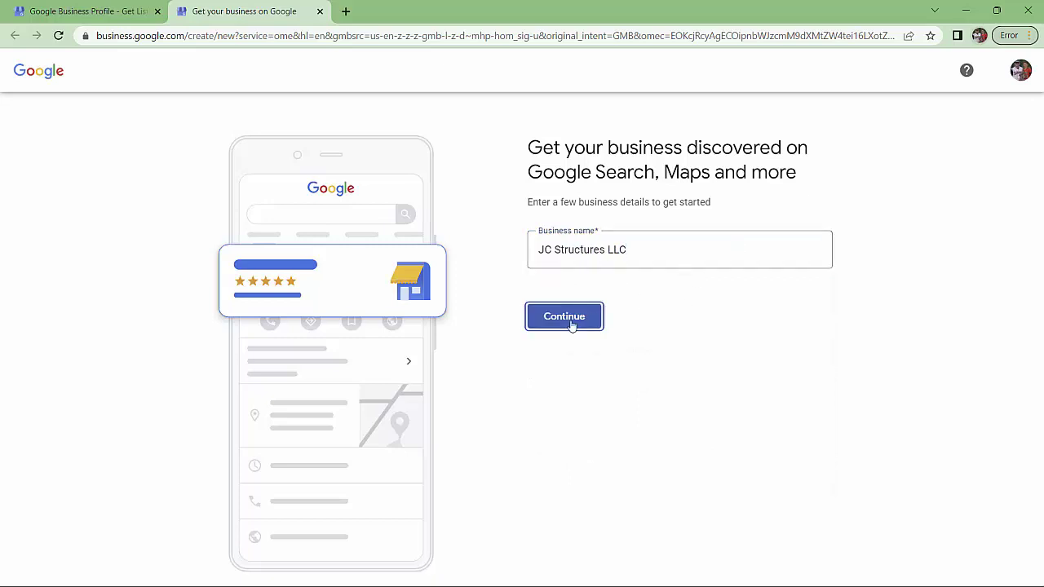
{"action": "left_click", "coordinate": [571, 324]}
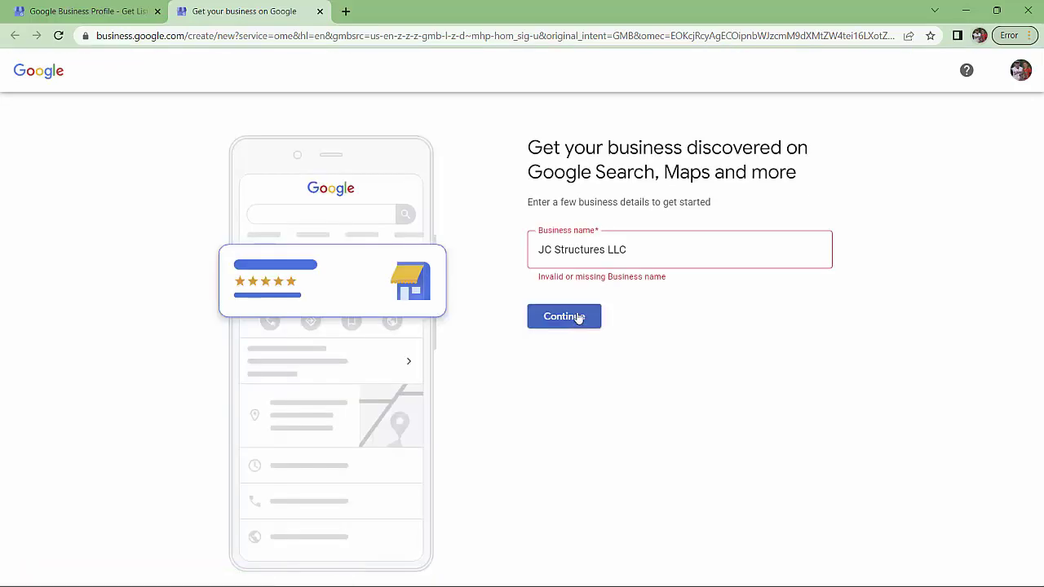
{"action": "left_click", "coordinate": [611, 249]}
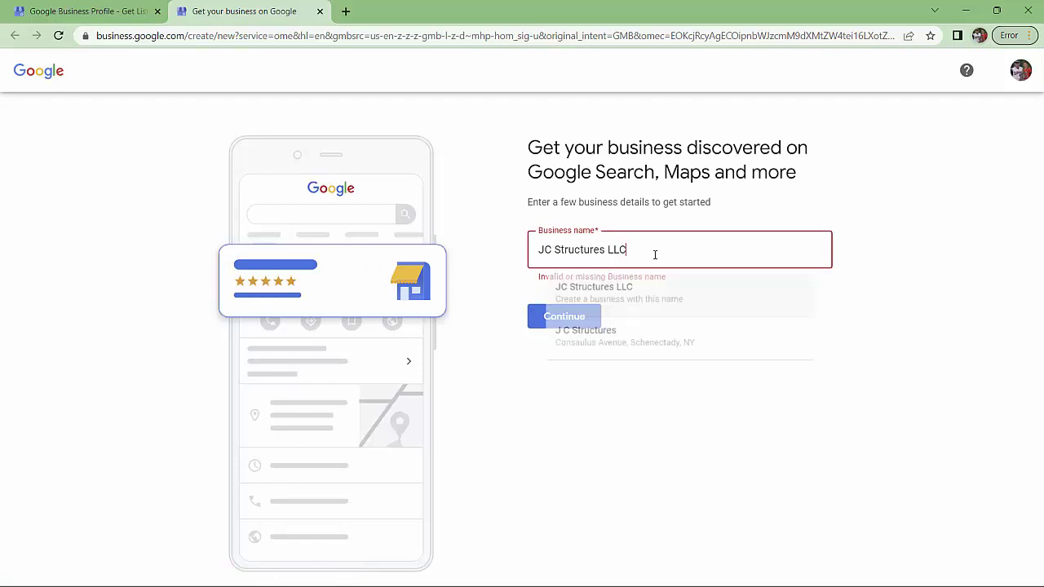
{"action": "left_click", "coordinate": [609, 297]}
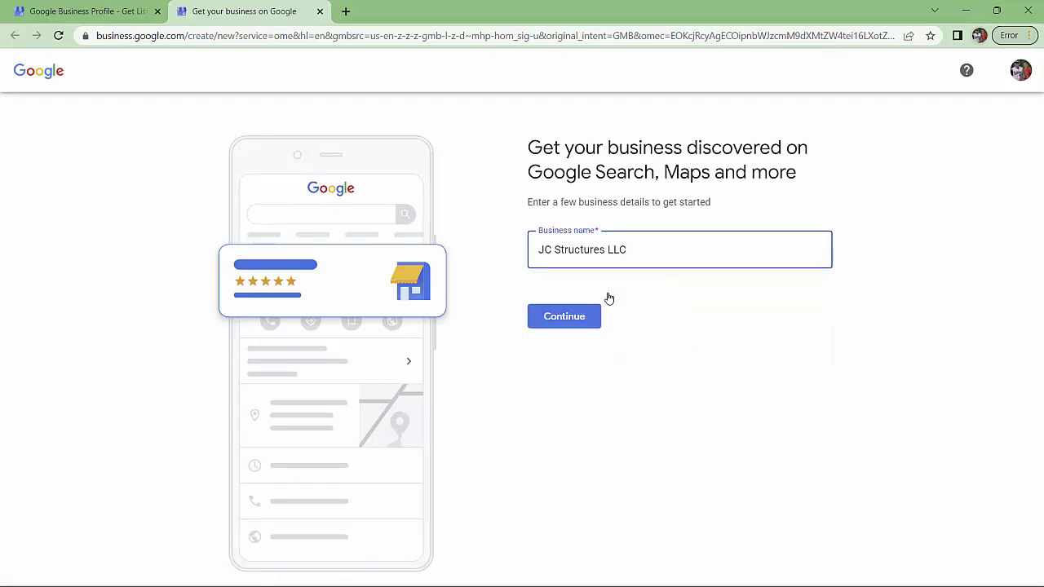
{"action": "left_click", "coordinate": [583, 318]}
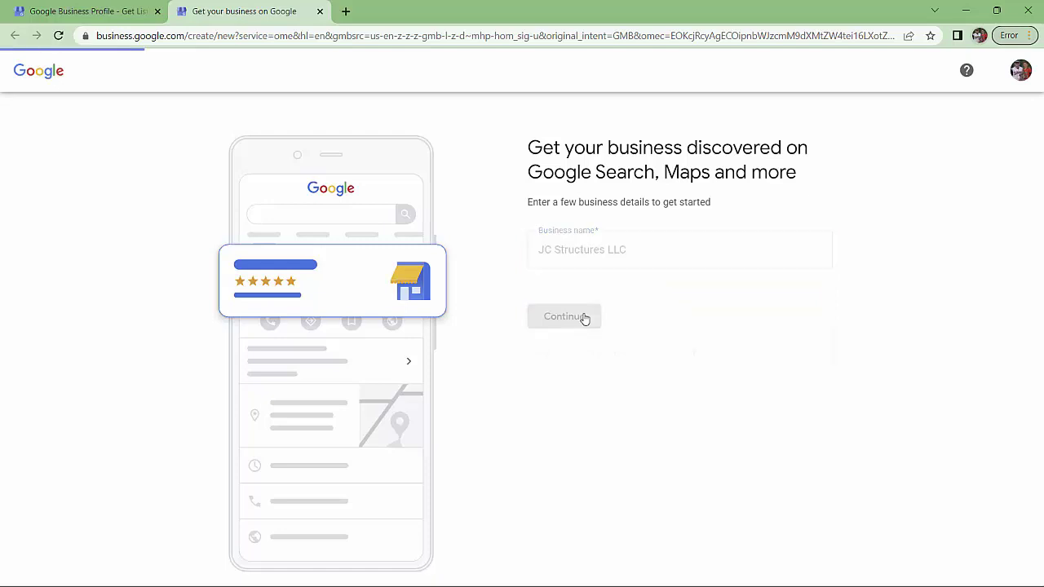
{"action": "double_click", "coordinate": [644, 250]}
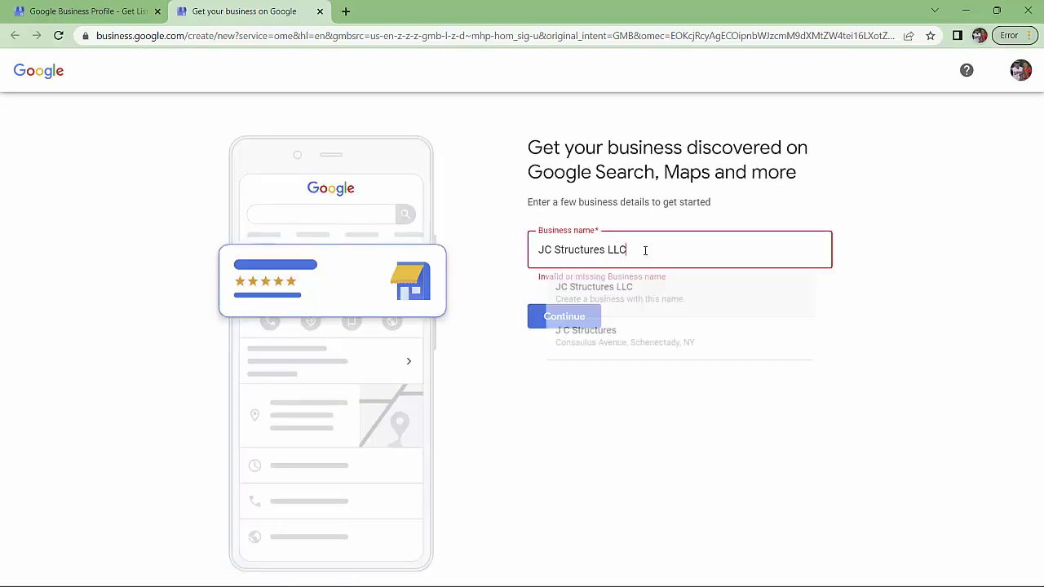
{"action": "key", "text": "BackSpace"}
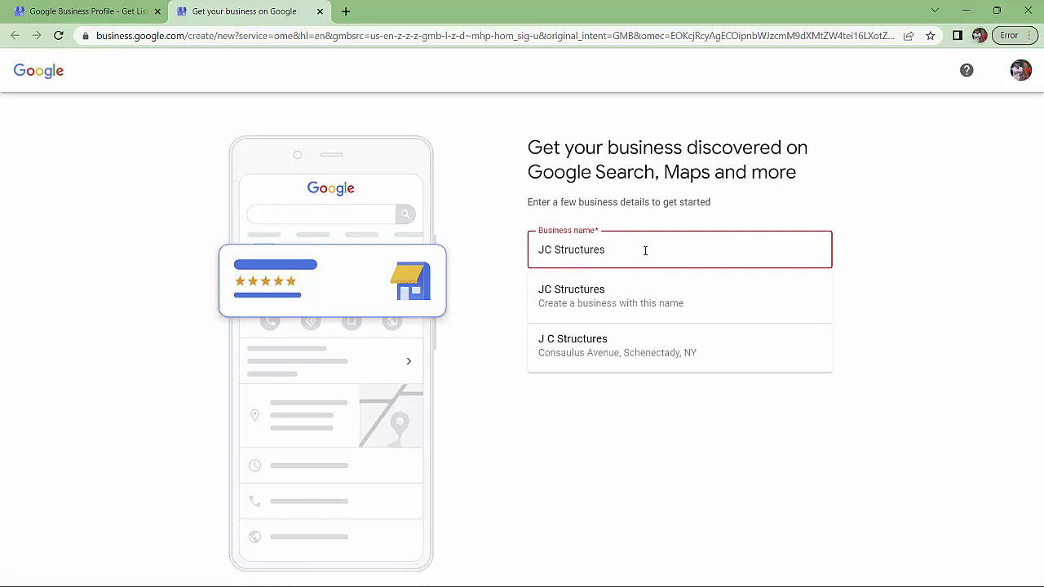
{"action": "left_click", "coordinate": [628, 301]}
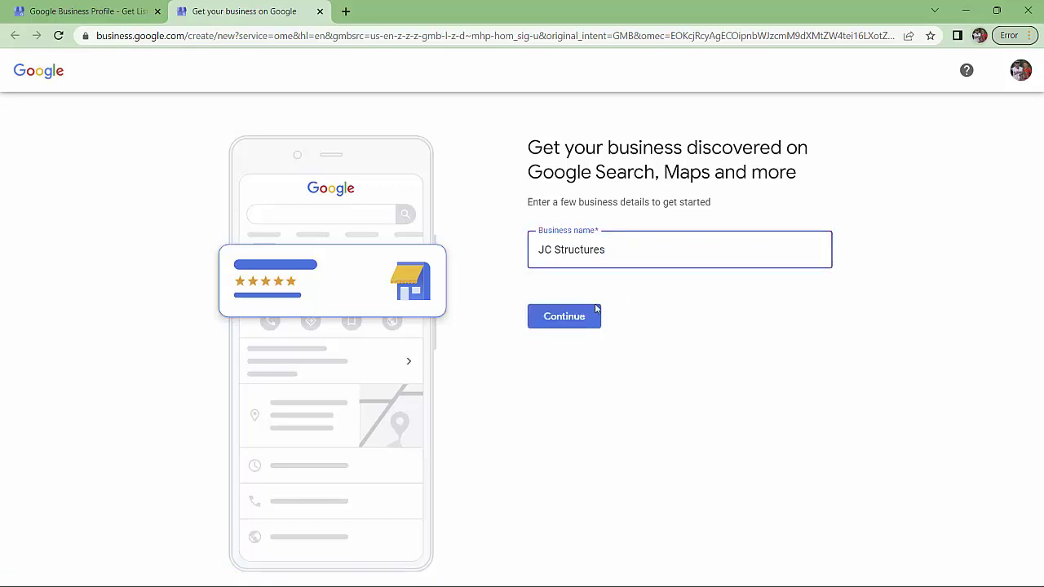
{"action": "left_click", "coordinate": [571, 316]}
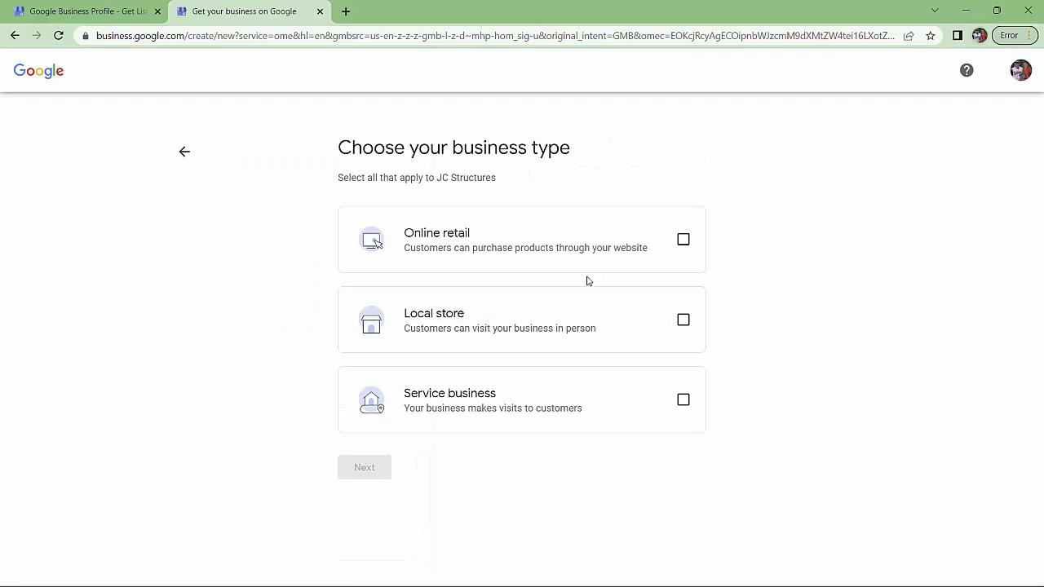
Mark the business as Online retail, Local store and Service business
{"action": "left_click", "coordinate": [683, 249]}
{"action": "left_click", "coordinate": [683, 319]}
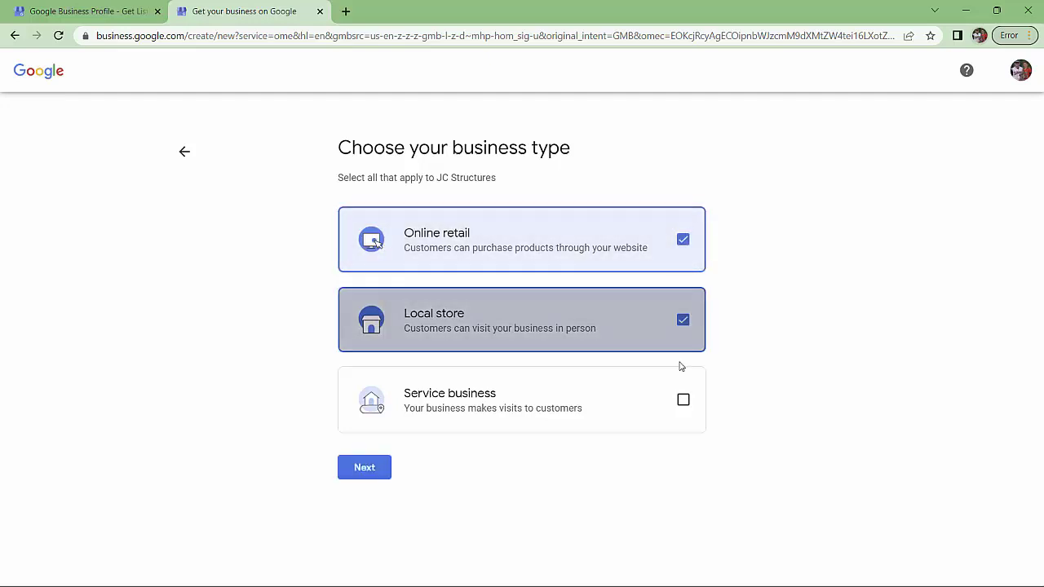
{"action": "left_click", "coordinate": [683, 400]}
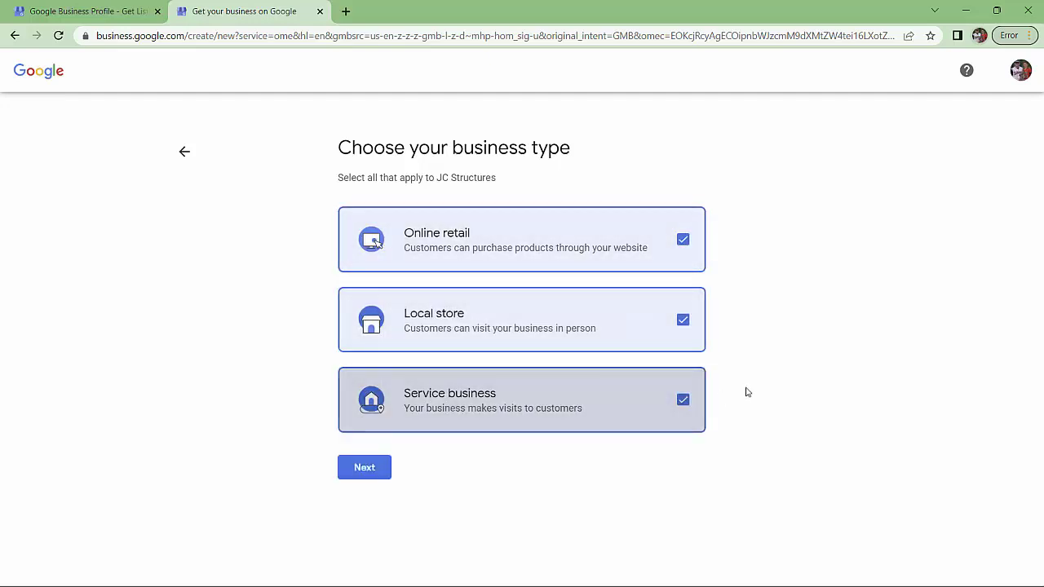
{"action": "left_click", "coordinate": [362, 474]}
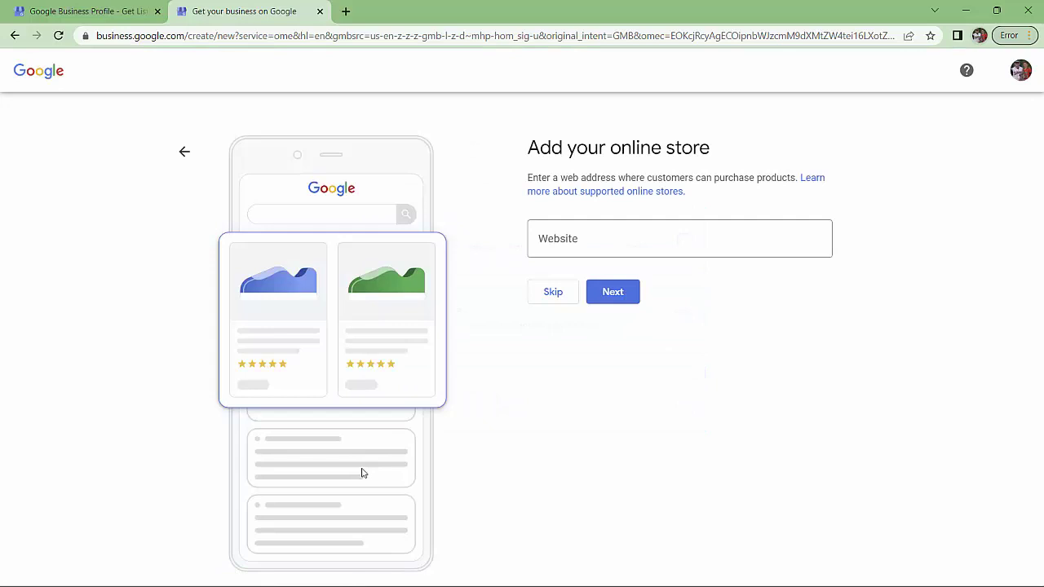
Enter jcmobileoffices.com as the business website and continue
{"action": "left_click", "coordinate": [611, 236]}
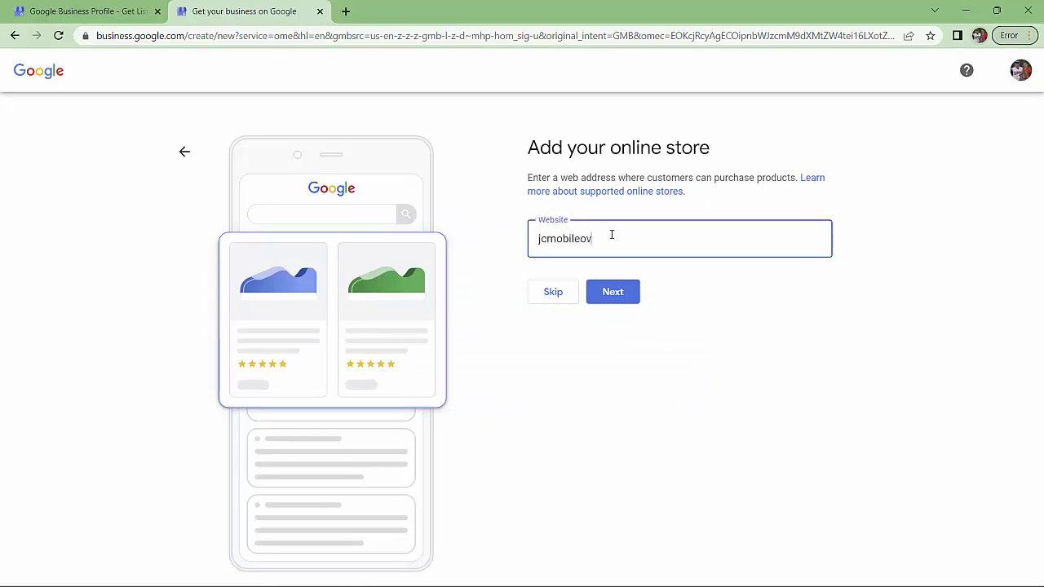
{"action": "type", "text": "jcmobileoffices.com"}
{"action": "left_click", "coordinate": [624, 293]}
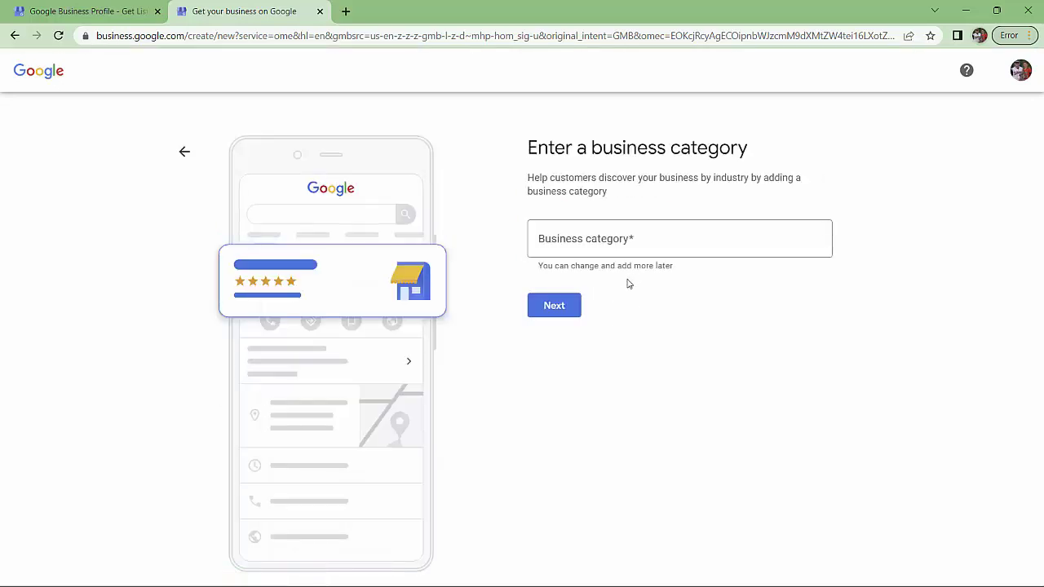
Search the category field for terms like 'Office str', 'Mobile Clas' and 'Bui'
{"action": "left_click", "coordinate": [637, 237]}
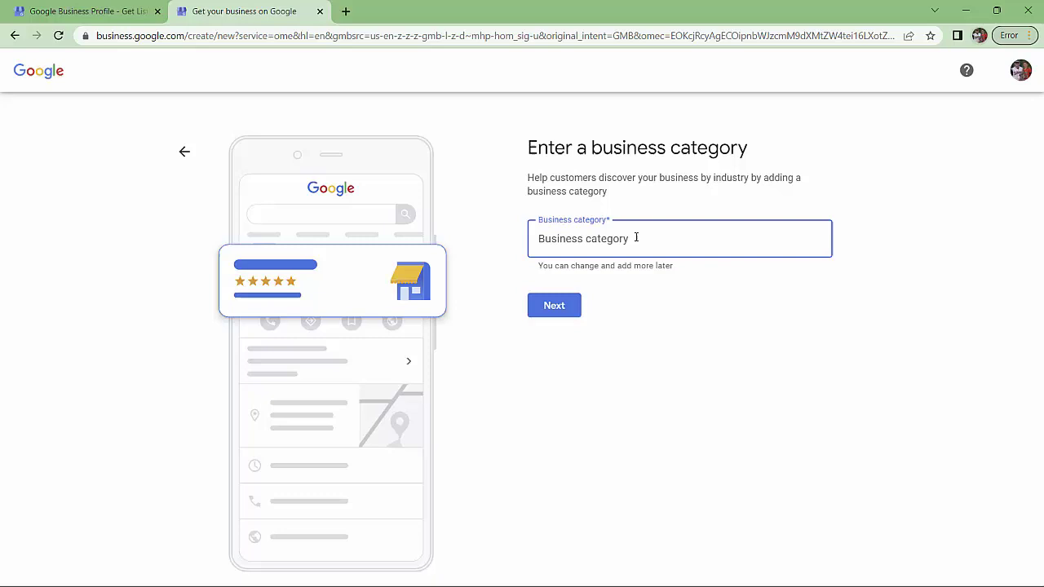
{"action": "type", "text": "Office"}
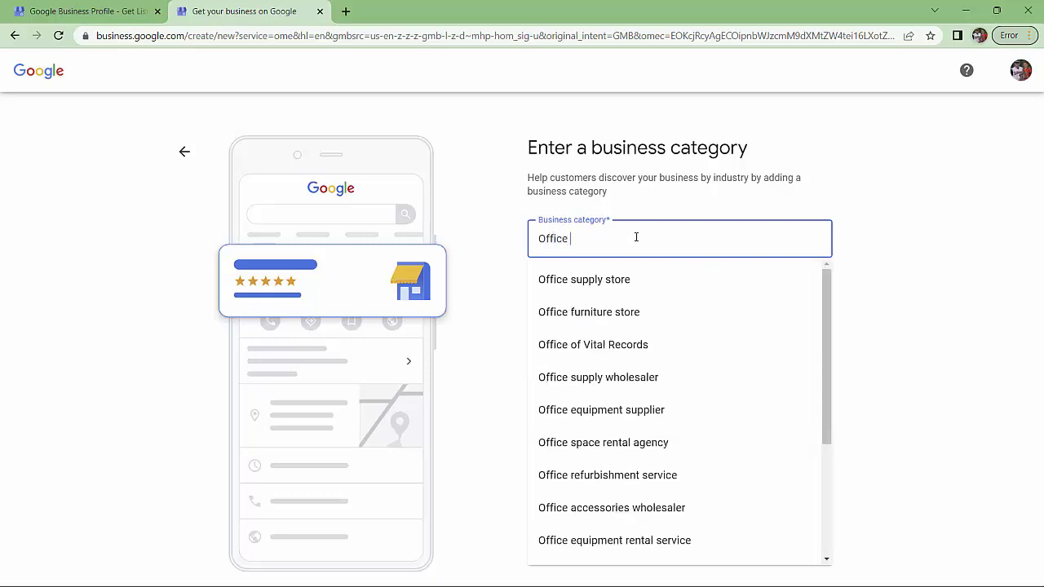
{"action": "type", "text": " str"}
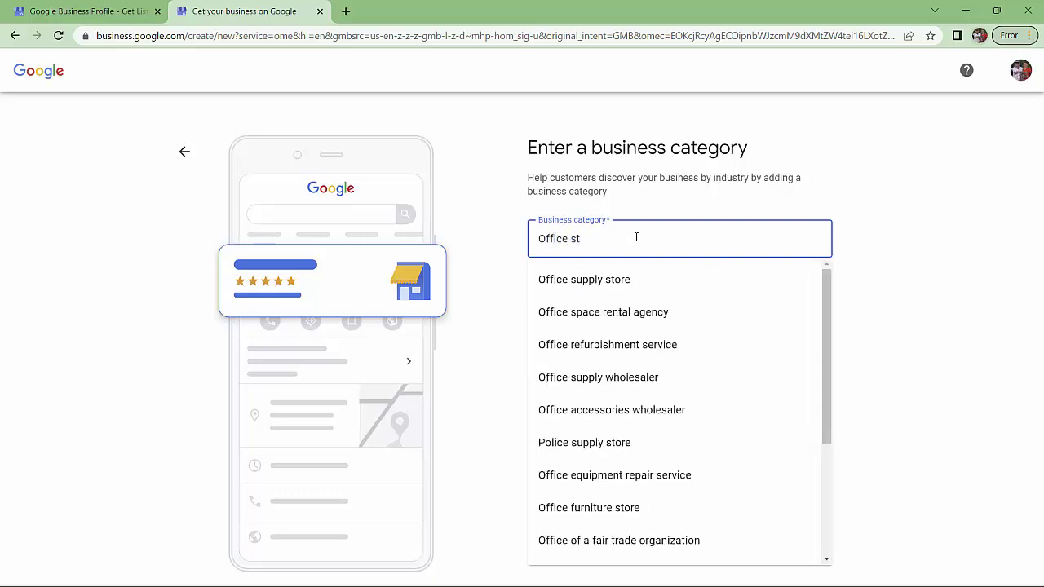
{"action": "key", "text": "BackSpace"}
{"action": "key", "text": "BackSpace"}
{"action": "key", "text": "BackSpace"}
{"action": "key", "text": "BackSpace"}
{"action": "key", "text": "BackSpace"}
{"action": "key", "text": "BackSpace"}
{"action": "key", "text": "BackSpace"}
{"action": "key", "text": "BackSpace"}
{"action": "key", "text": "BackSpace"}
{"action": "key", "text": "BackSpace"}
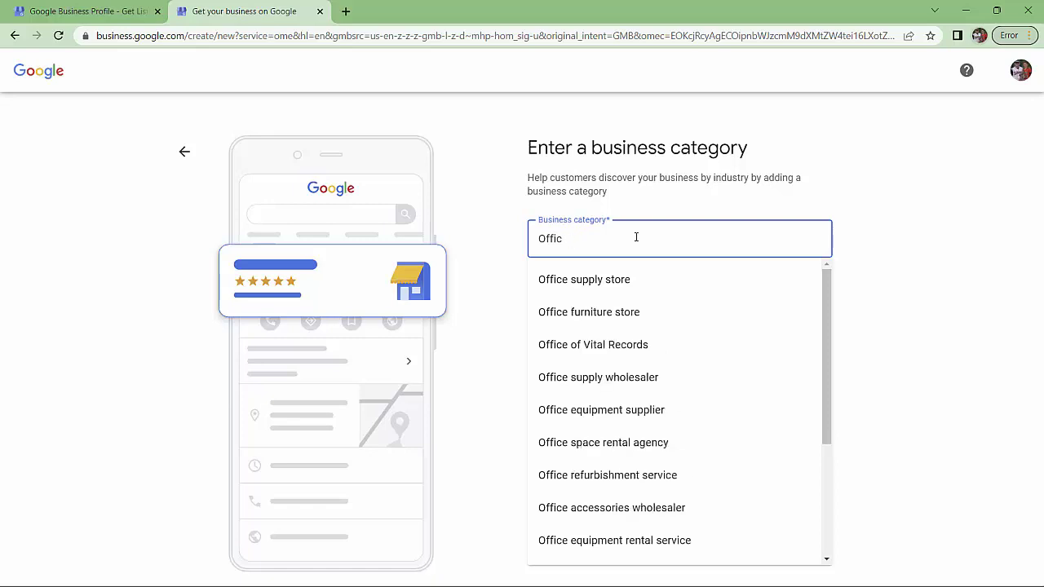
{"action": "type", "text": "Mobi"}
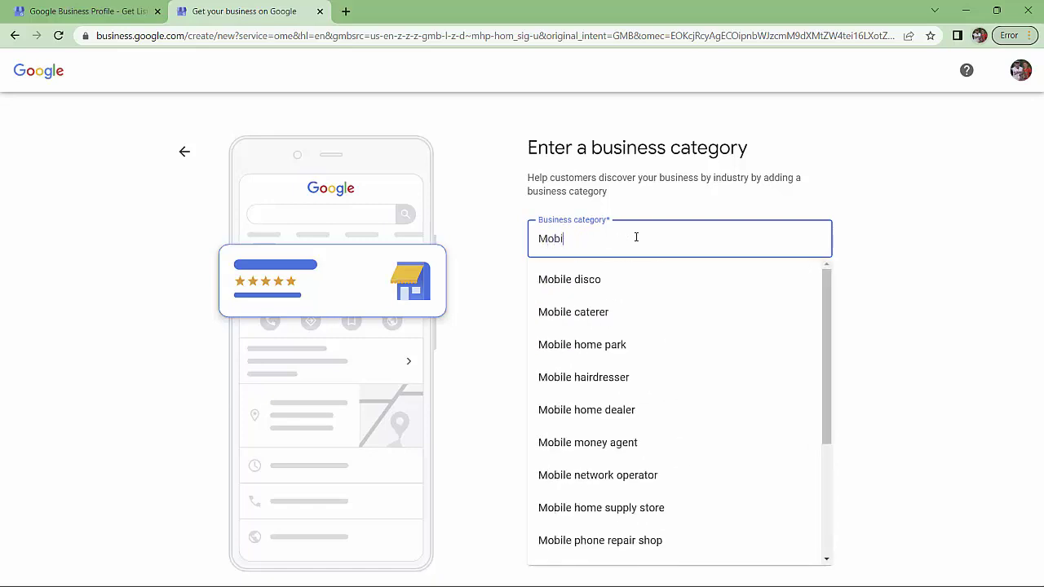
{"action": "type", "text": "le Class"}
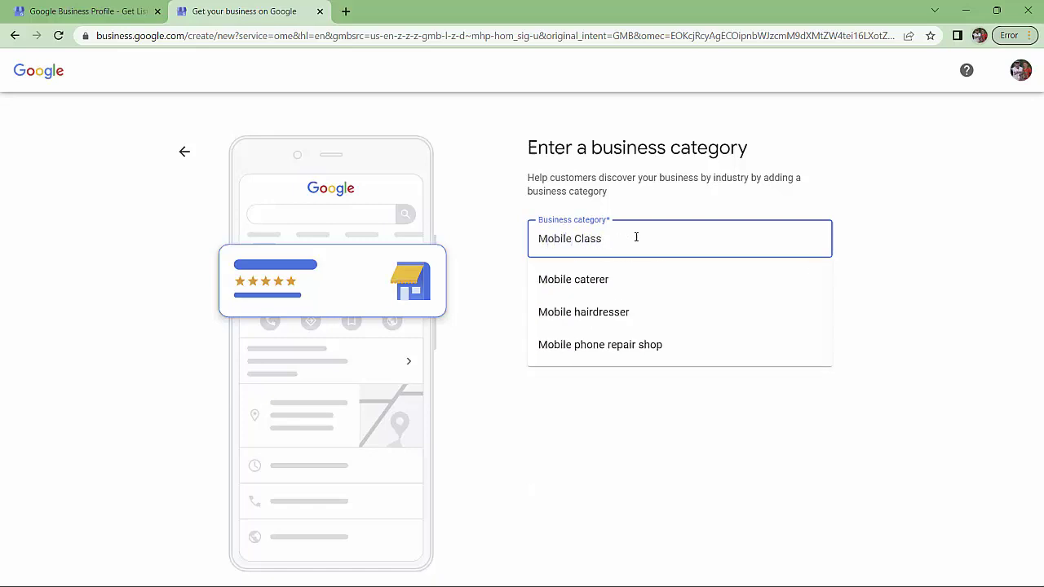
{"action": "key", "text": "BackSpace"}
{"action": "key", "text": "BackSpace"}
{"action": "key", "text": "BackSpace"}
{"action": "key", "text": "BackSpace"}
{"action": "key", "text": "BackSpace"}
{"action": "type", "text": "Bul"}
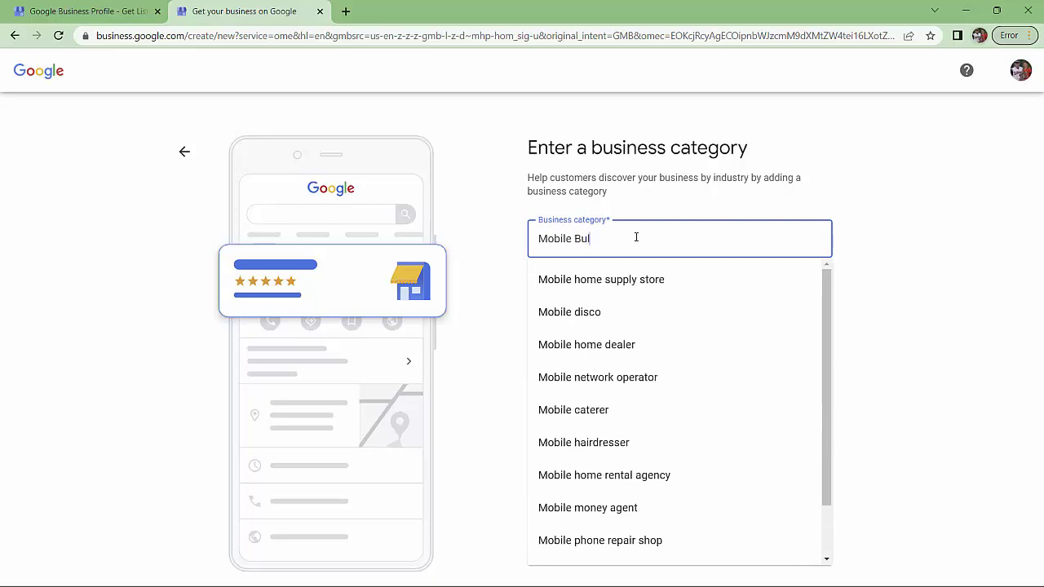
{"action": "key", "text": "BackSpace"}
{"action": "type", "text": "i"}
{"action": "double_click", "coordinate": [636, 236]}
{"action": "key", "text": "BackSpace"}
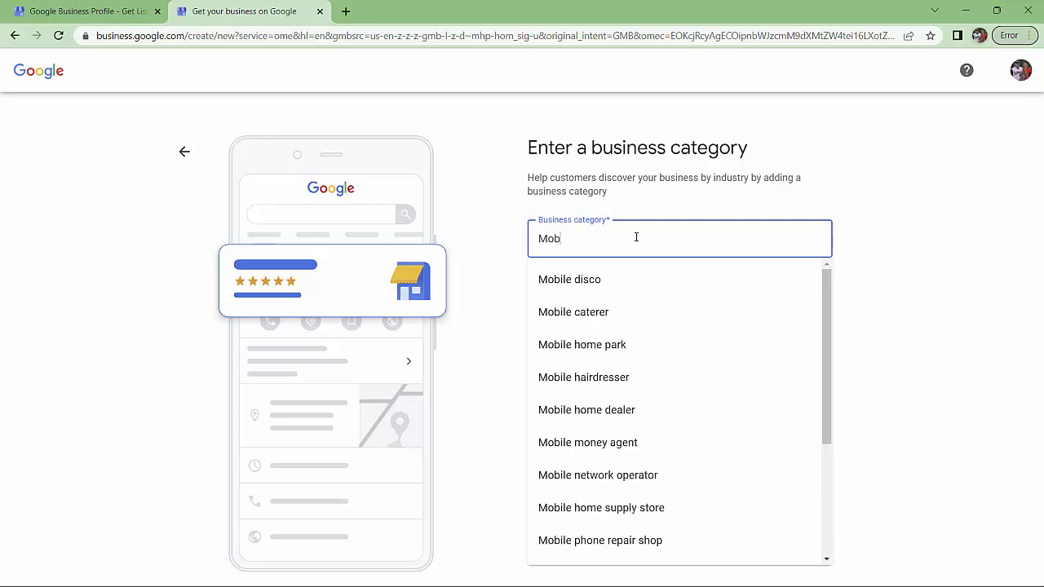
{"action": "key", "text": "BackSpace"}
{"action": "key", "text": "BackSpace"}
{"action": "key", "text": "BackSpace"}
Try the custom category 'Refurbished Mobile Structures', which gets rejected
{"action": "type", "text": "Refurb"}
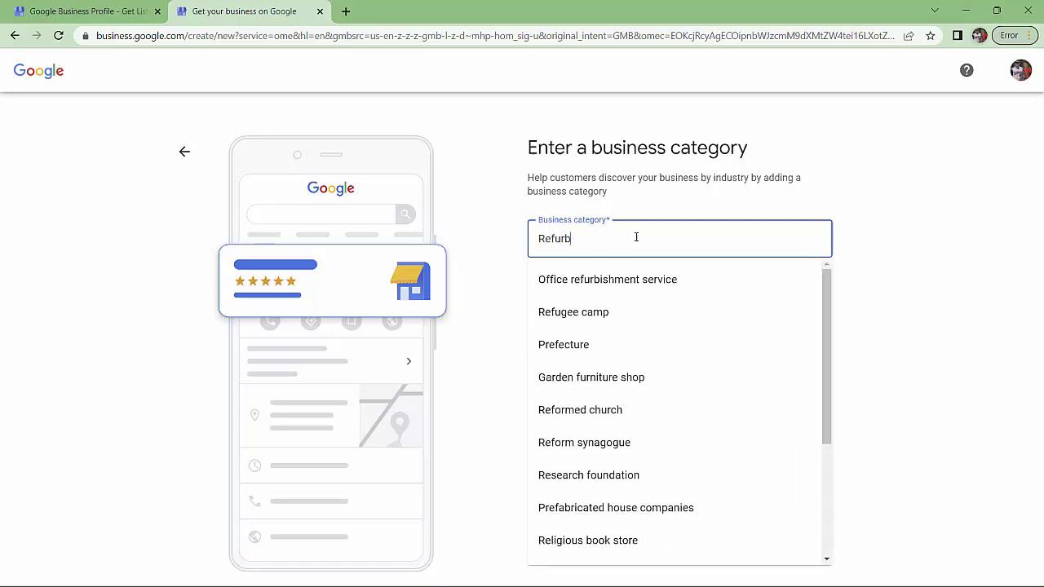
{"action": "type", "text": "ished"}
{"action": "key", "text": "BackSpace"}
{"action": "key", "text": "BackSpace"}
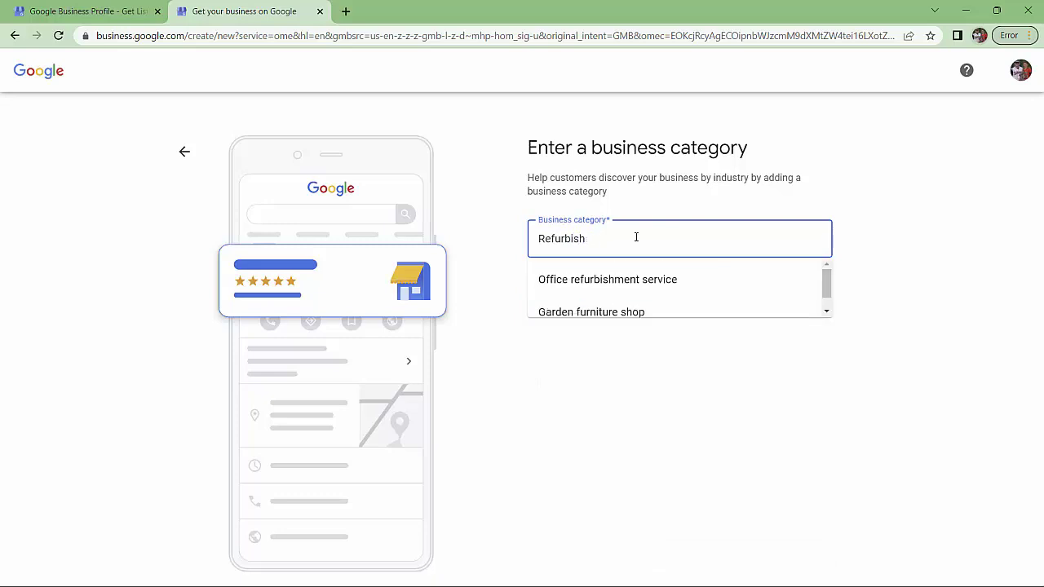
{"action": "key", "text": "BackSpace"}
{"action": "key", "text": "BackSpace"}
{"action": "key", "text": "BackSpace"}
{"action": "key", "text": "BackSpace"}
{"action": "key", "text": "BackSpace"}
{"action": "key", "text": "BackSpace"}
{"action": "key", "text": "BackSpace"}
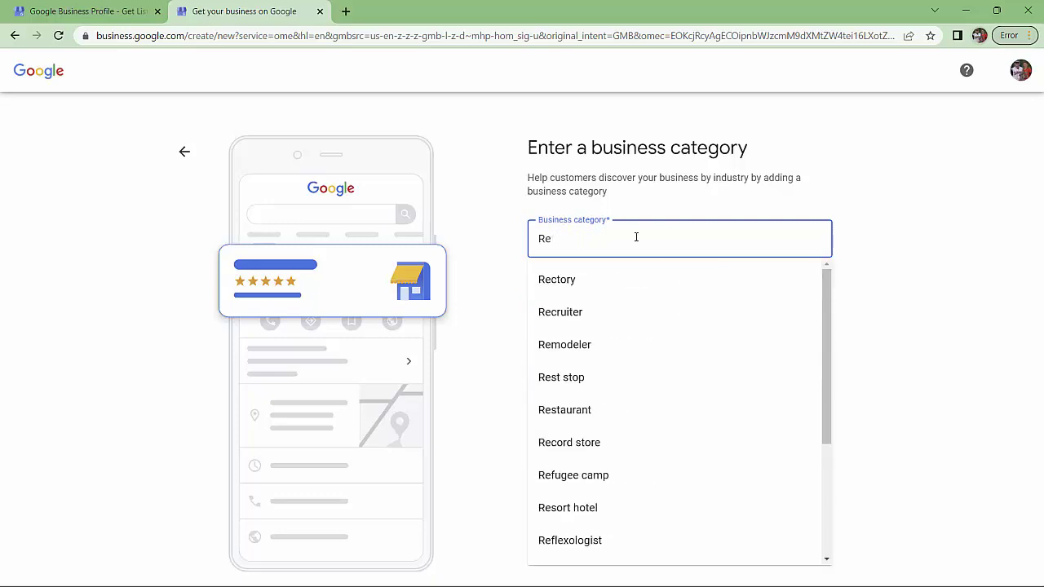
{"action": "key", "text": "BackSpace"}
{"action": "key", "text": "BackSpace"}
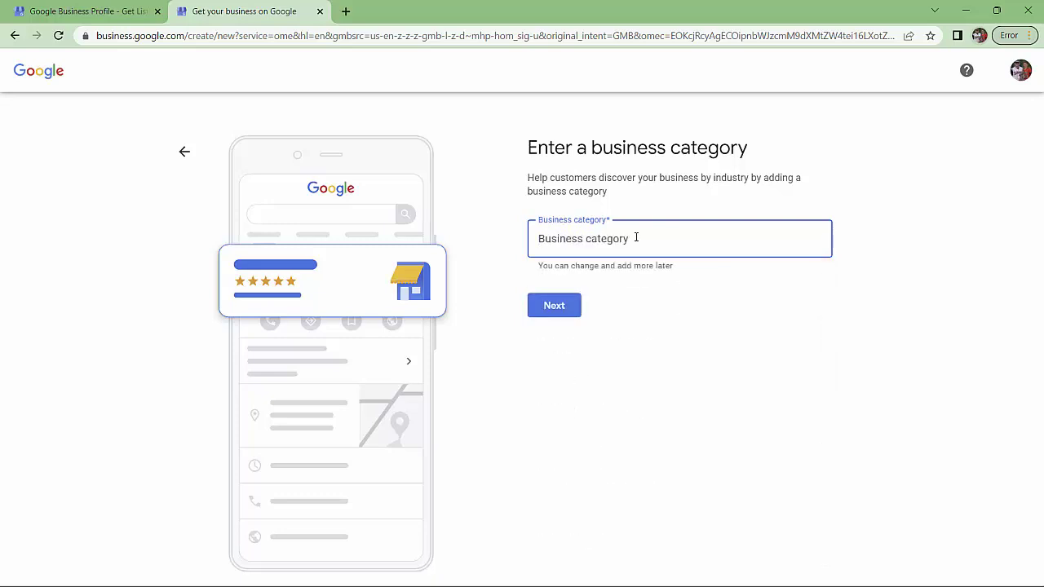
{"action": "type", "text": "Ref"}
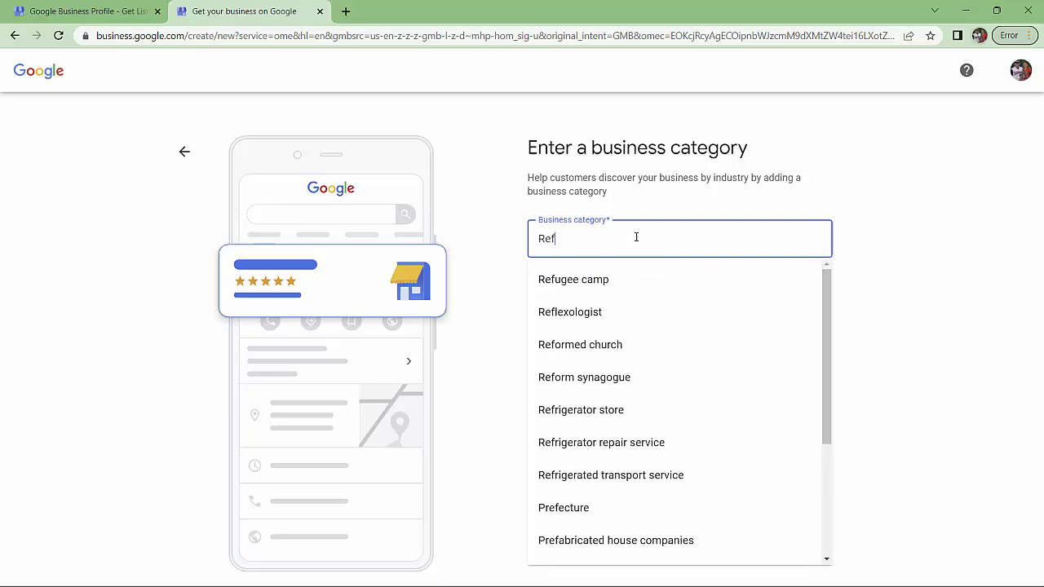
{"action": "type", "text": "urbixhed"}
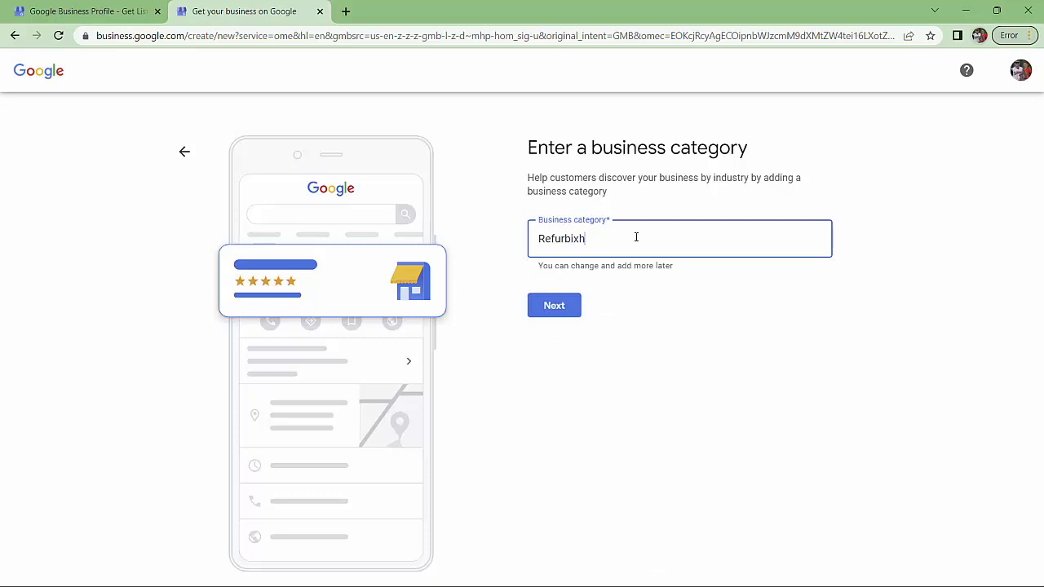
{"action": "key", "text": "BackSpace"}
{"action": "key", "text": "BackSpace"}
{"action": "type", "text": "shed Mobile Structures"}
{"action": "left_click", "coordinate": [571, 306]}
Replace the rejected text with 'Constu', pick Construction company, and continue
{"action": "left_click", "coordinate": [703, 241]}
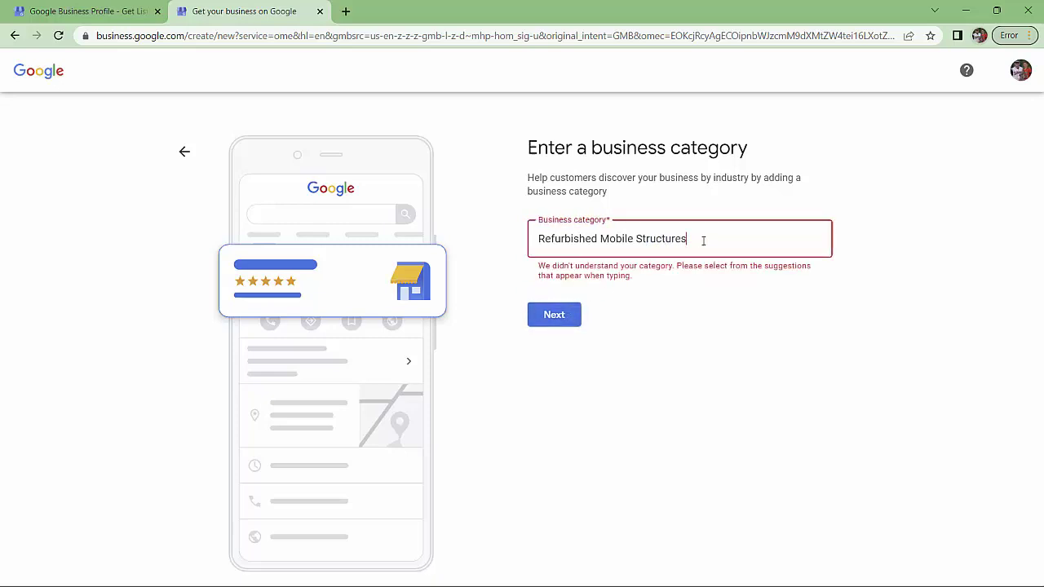
{"action": "left_click_drag", "start_coordinate": [703, 241], "coordinate": [508, 237]}
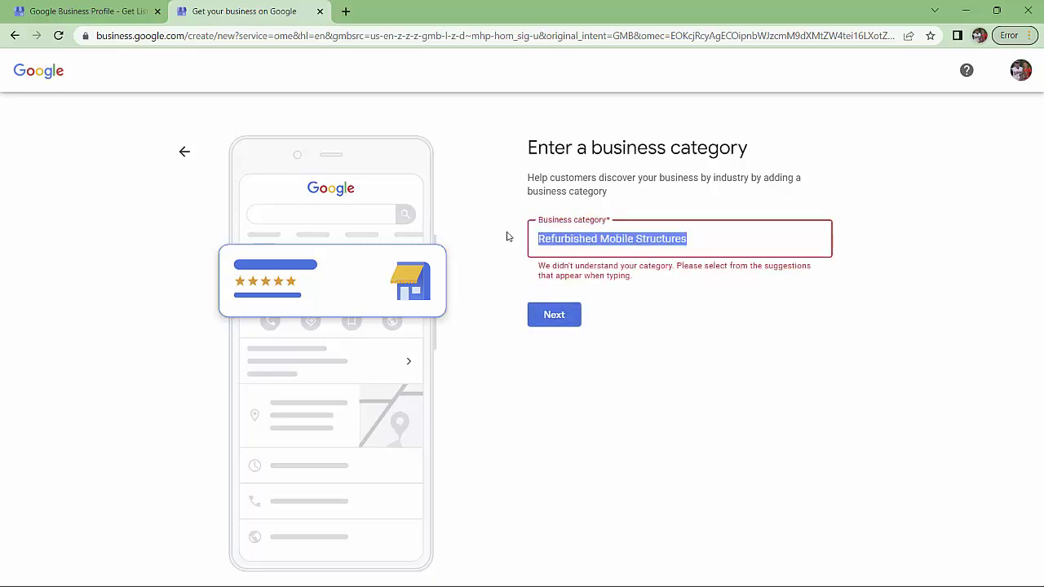
{"action": "type", "text": "Constu"}
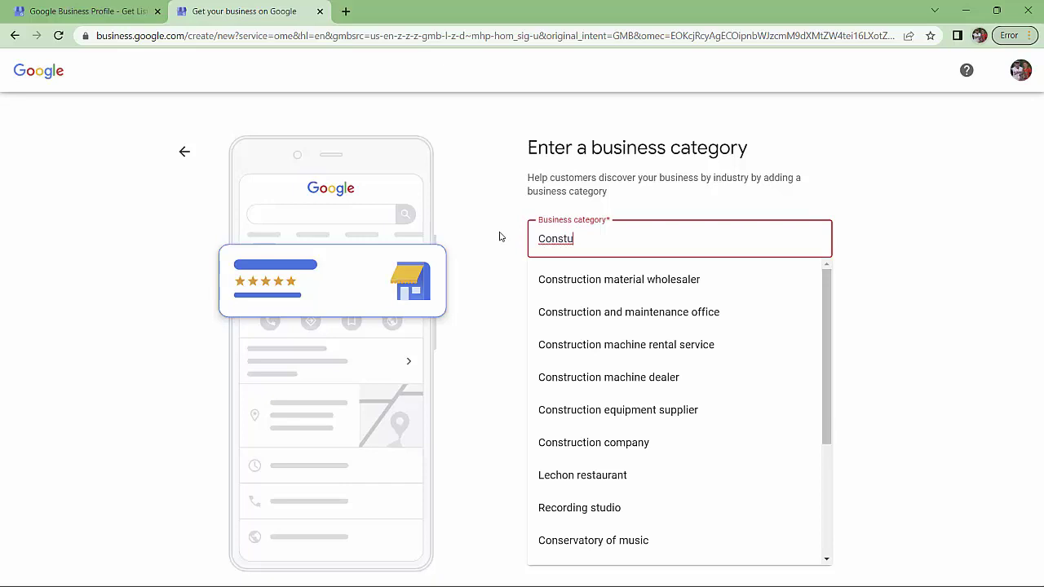
{"action": "left_click", "coordinate": [557, 442]}
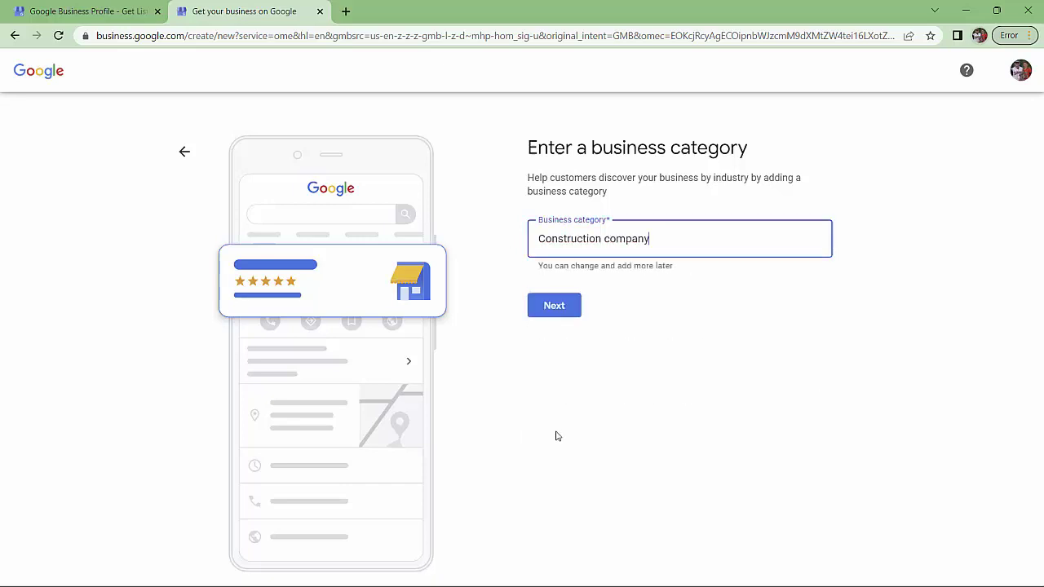
{"action": "left_click", "coordinate": [551, 305]}
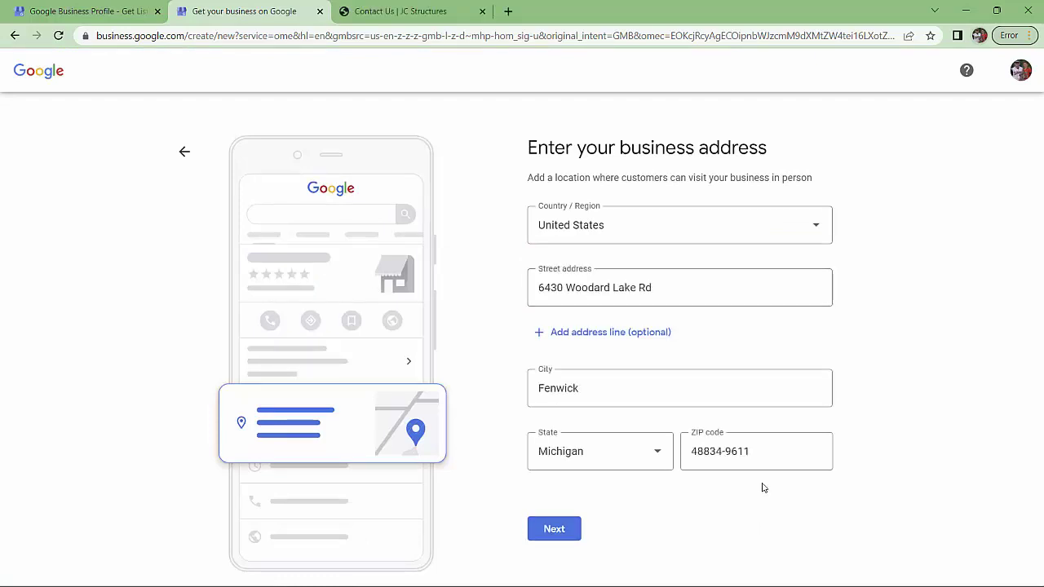
Submit the address, mark the suggested listing as not a match, and add the business phone number
{"action": "left_click", "coordinate": [556, 530]}
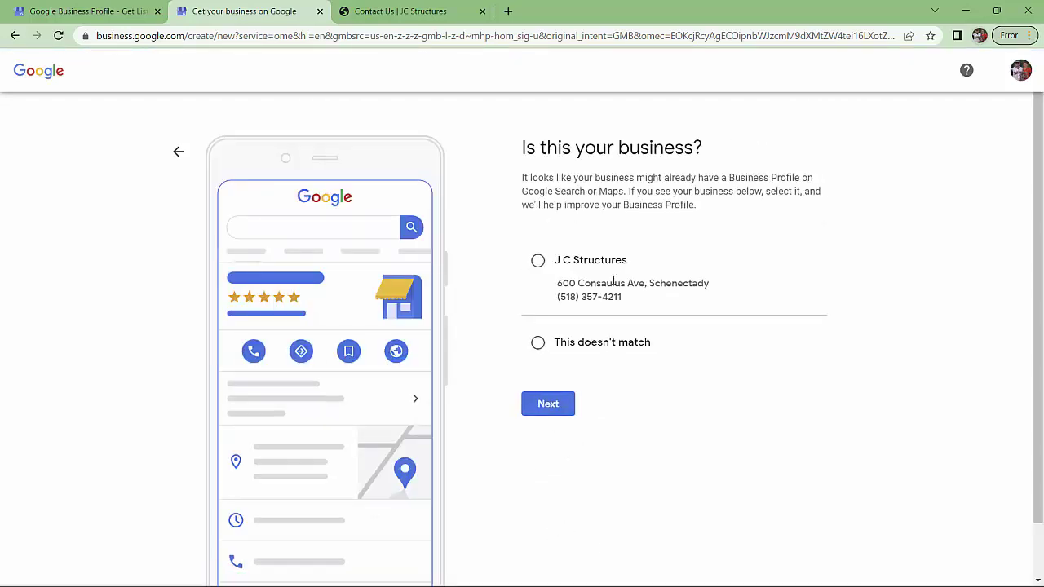
{"action": "left_click", "coordinate": [538, 344]}
{"action": "left_click", "coordinate": [548, 405]}
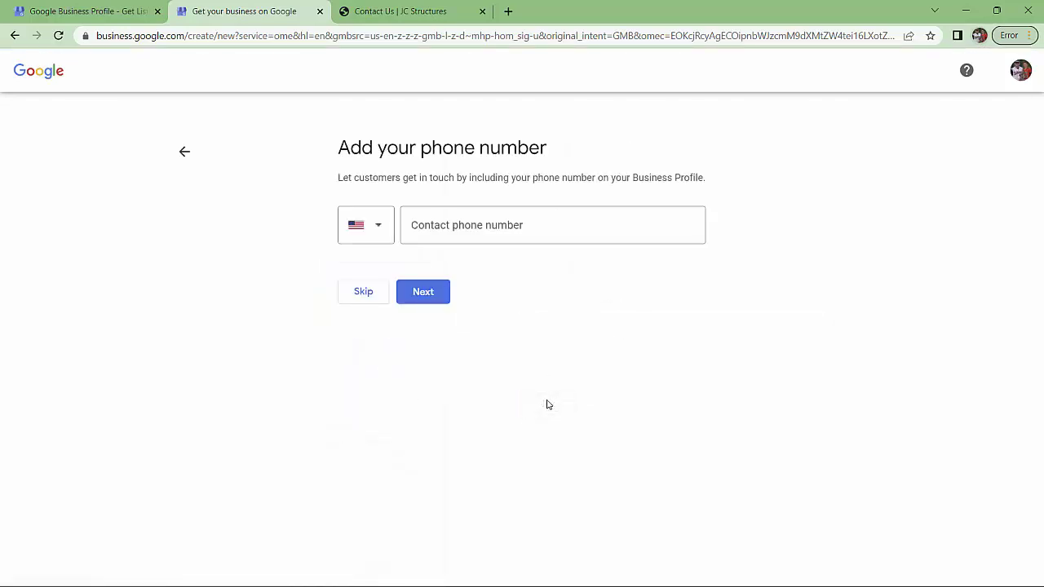
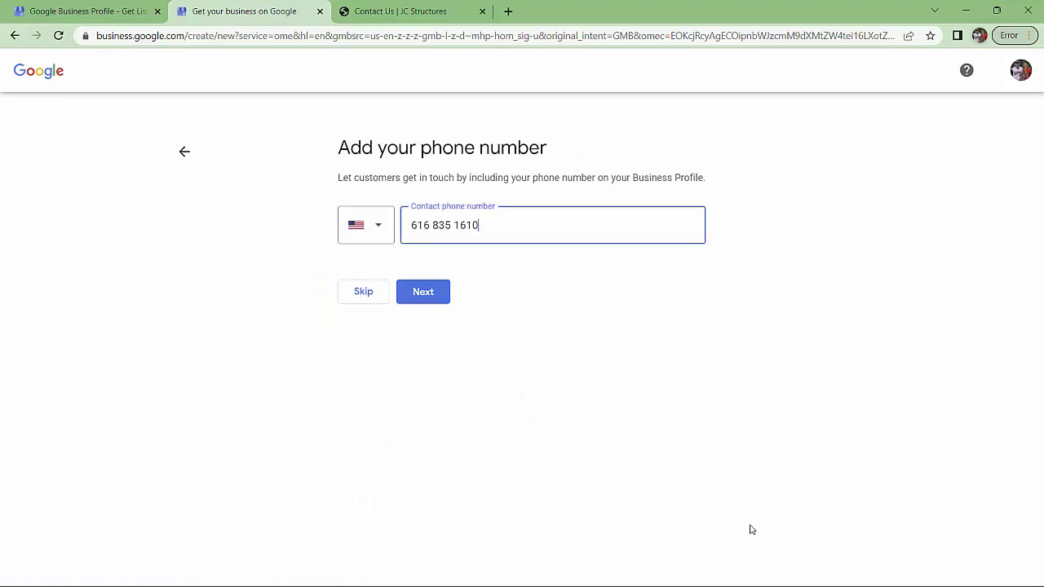
{"action": "left_click", "coordinate": [434, 298]}
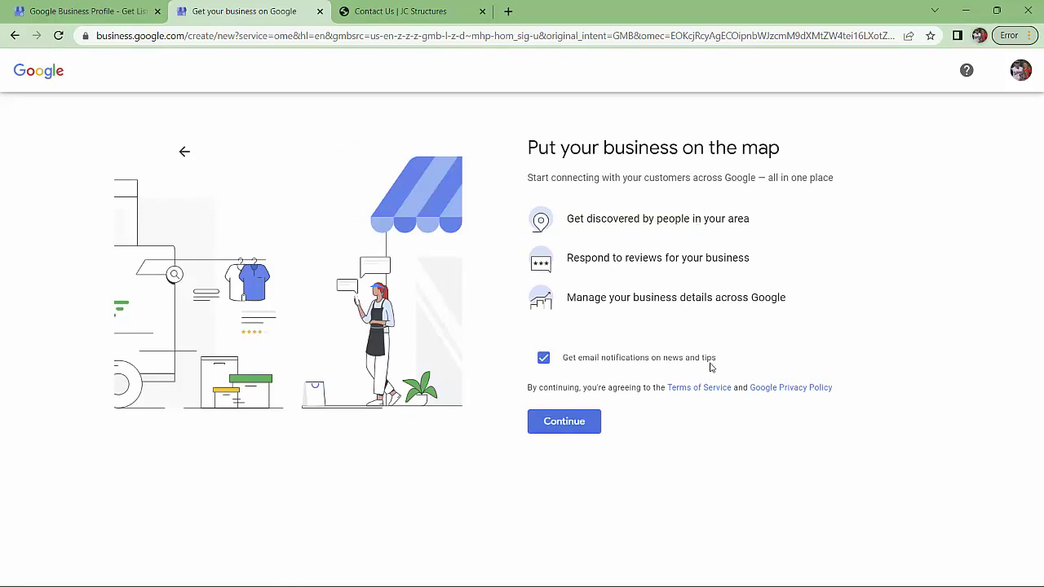
Turn off email news and tips notifications and create the profile
{"action": "left_click", "coordinate": [544, 358]}
{"action": "left_click", "coordinate": [570, 425]}
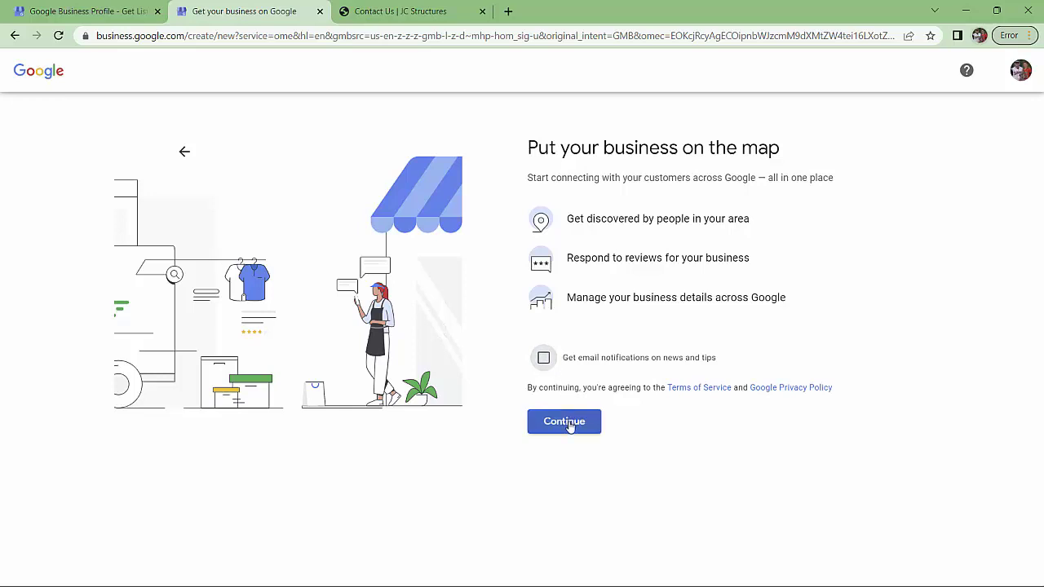
{"action": "left_click", "coordinate": [564, 421]}
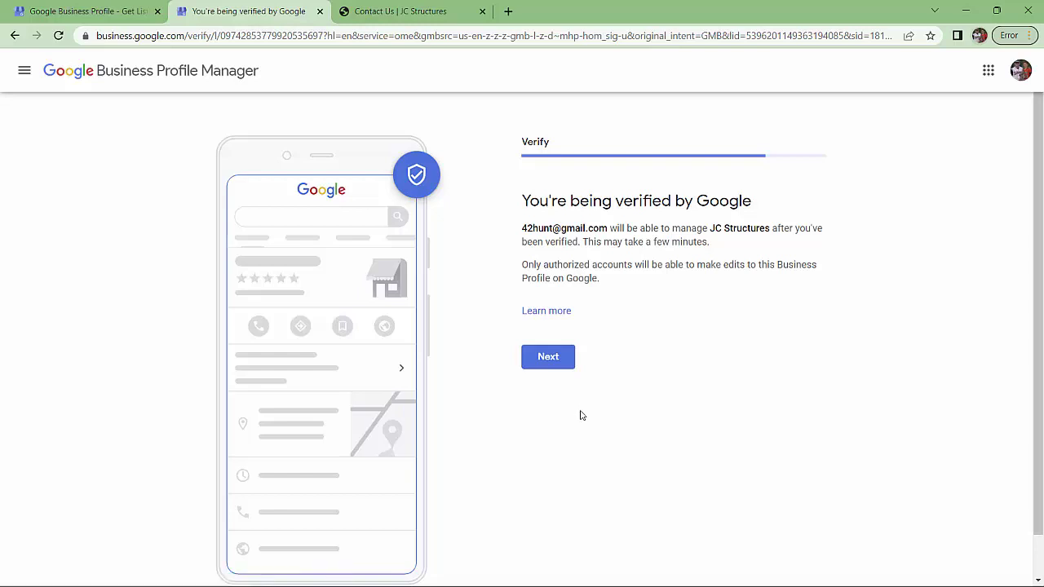
Continue past the verification notice and select Accessory building construction as a service
{"action": "left_click", "coordinate": [561, 361]}
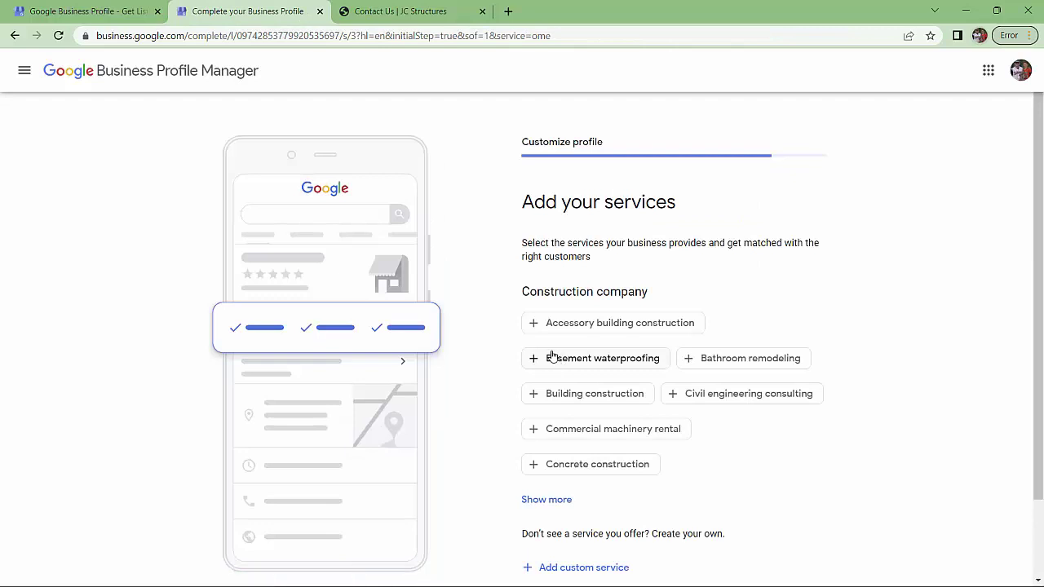
{"action": "scroll", "coordinate": [765, 292], "scroll_direction": "down", "scroll_amount": 1}
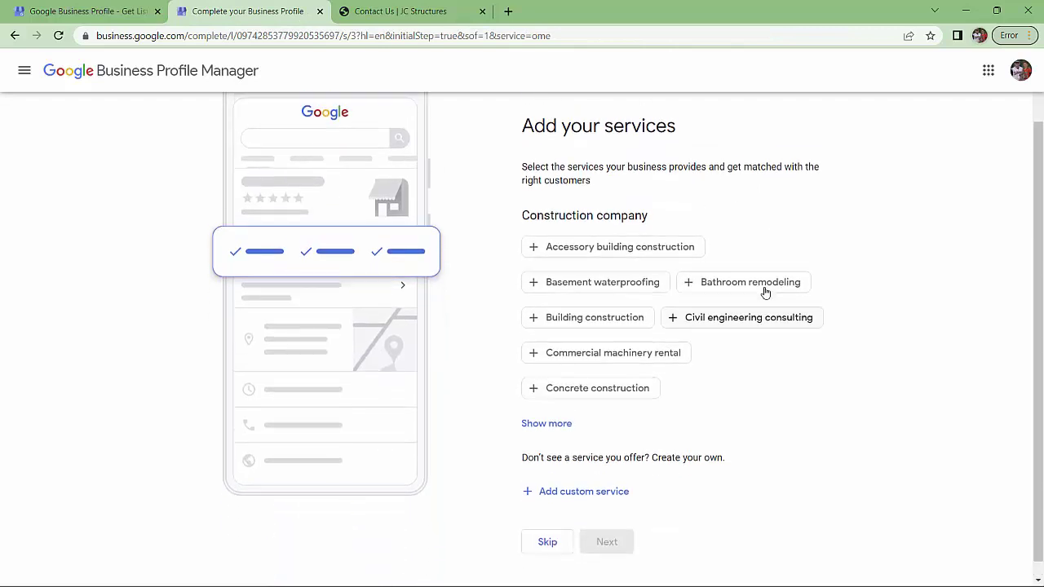
{"action": "scroll", "coordinate": [765, 292], "scroll_direction": "up", "scroll_amount": 1}
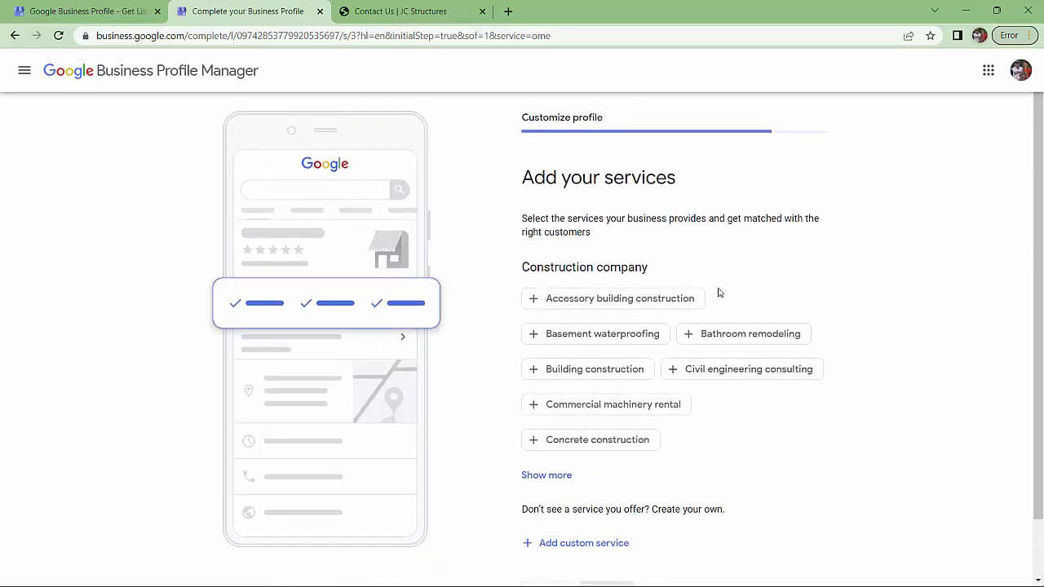
{"action": "left_click", "coordinate": [633, 299]}
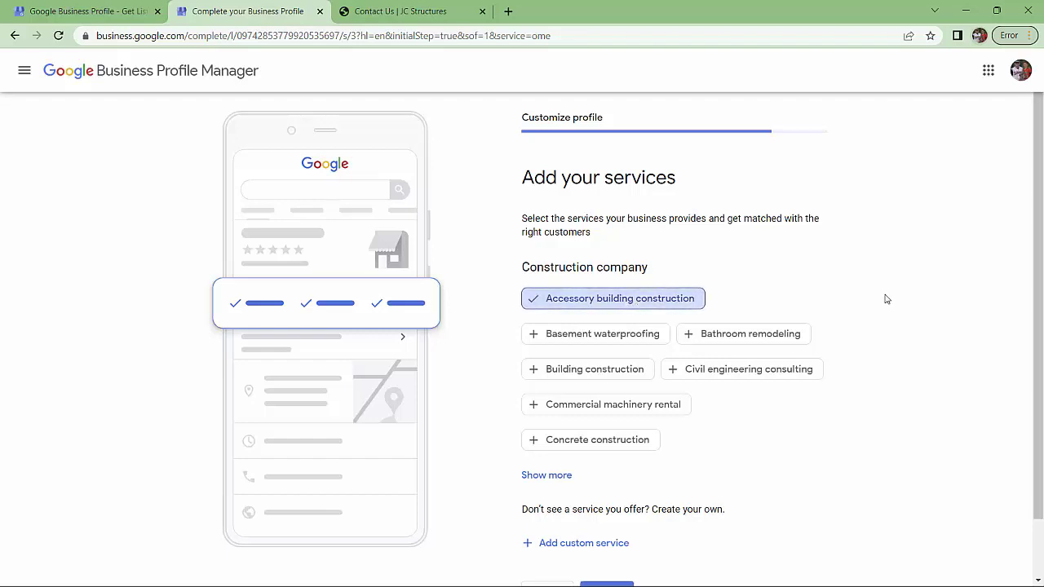
Add custom services Mobile Classroom Construction and Mobile Office Construction, then save
{"action": "scroll", "coordinate": [904, 305], "scroll_direction": "down", "scroll_amount": 1}
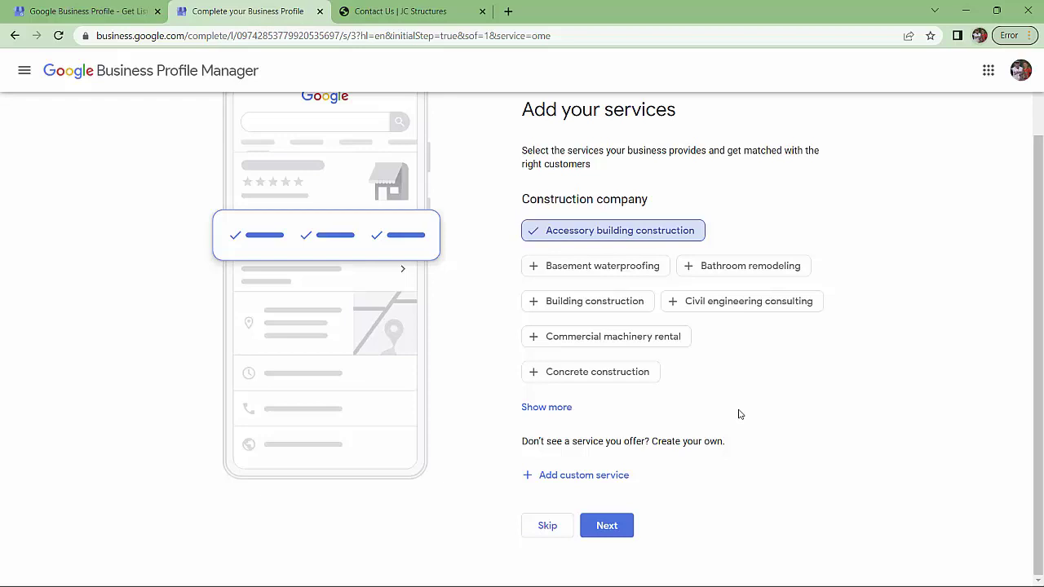
{"action": "left_click", "coordinate": [610, 476]}
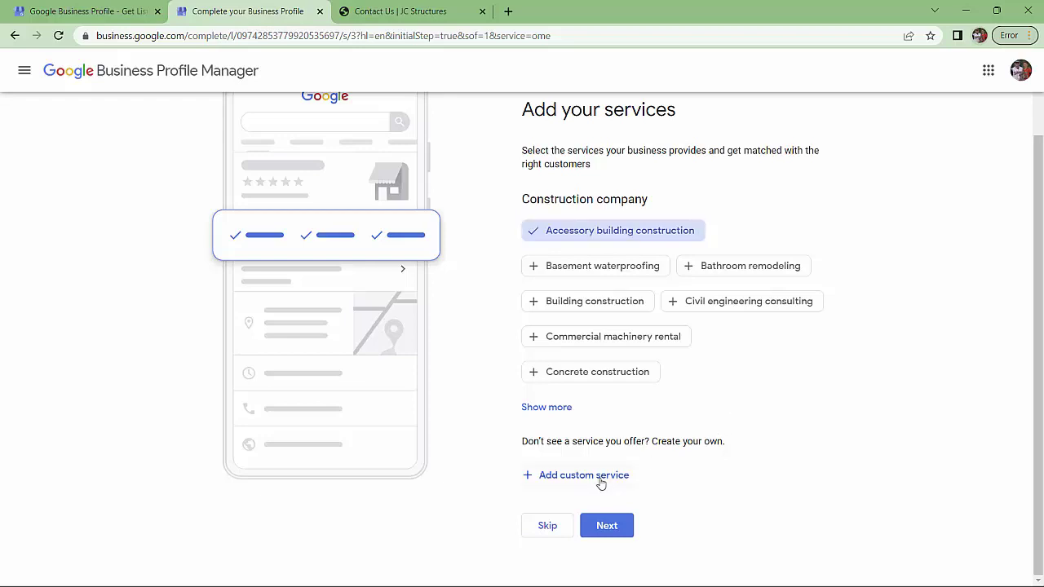
{"action": "type", "text": "Mobile Classro"}
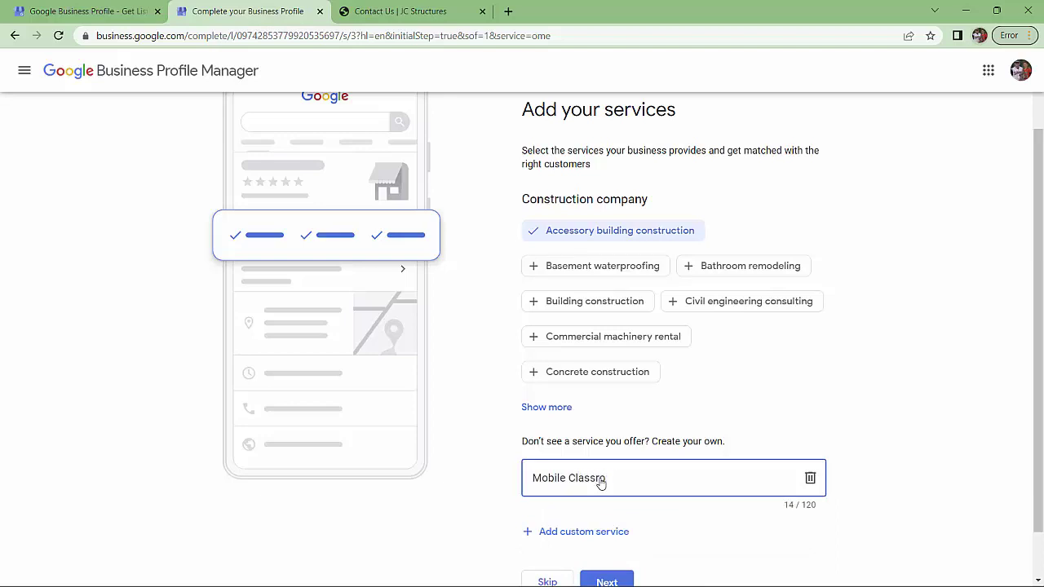
{"action": "type", "text": "m Construction"}
{"action": "left_click", "coordinate": [576, 532]}
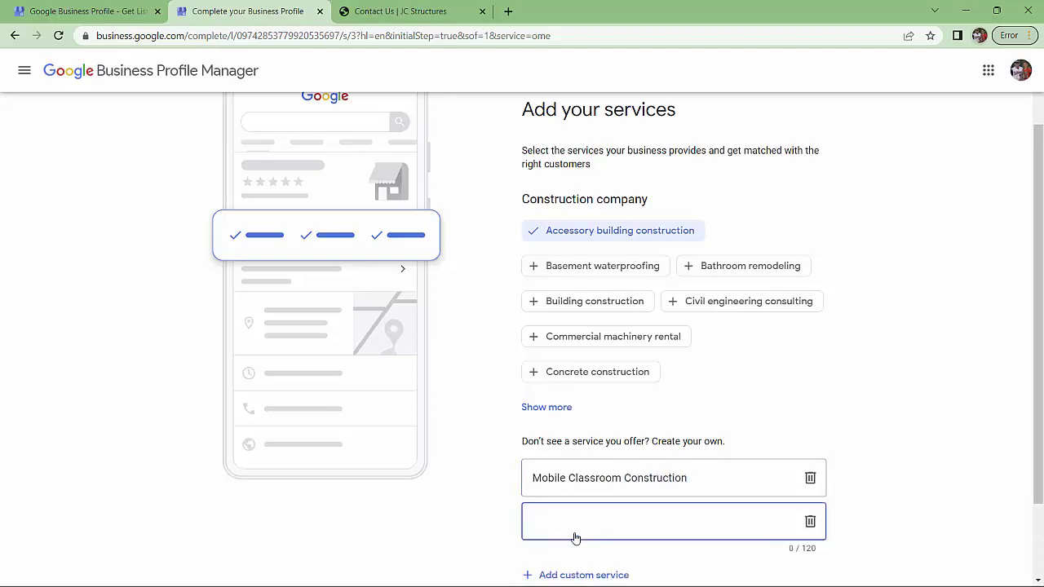
{"action": "type", "text": "Mob"}
{"action": "key", "text": "BackSpace"}
{"action": "key", "text": "BackSpace"}
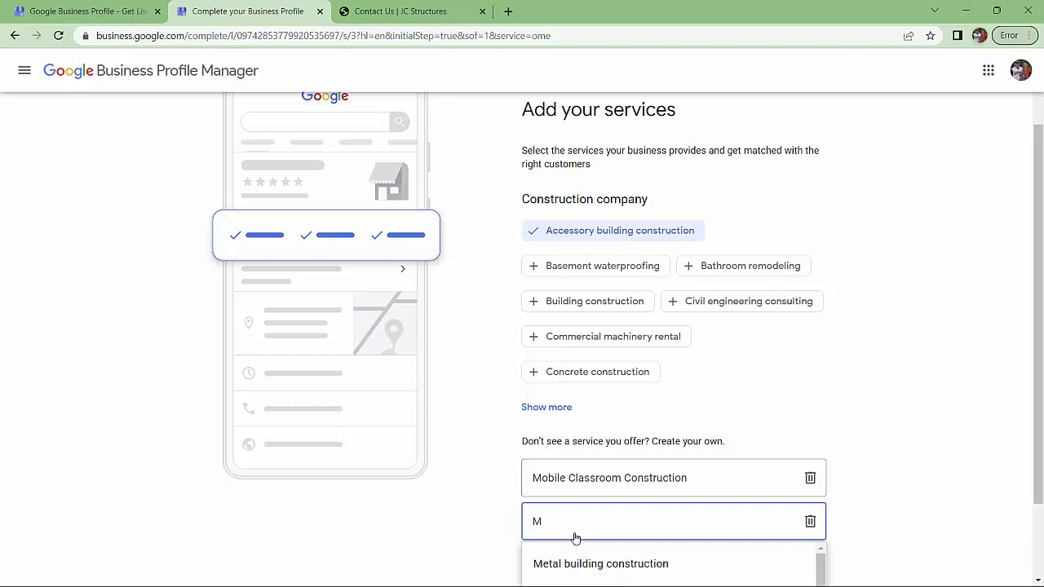
{"action": "type", "text": "obile Of"}
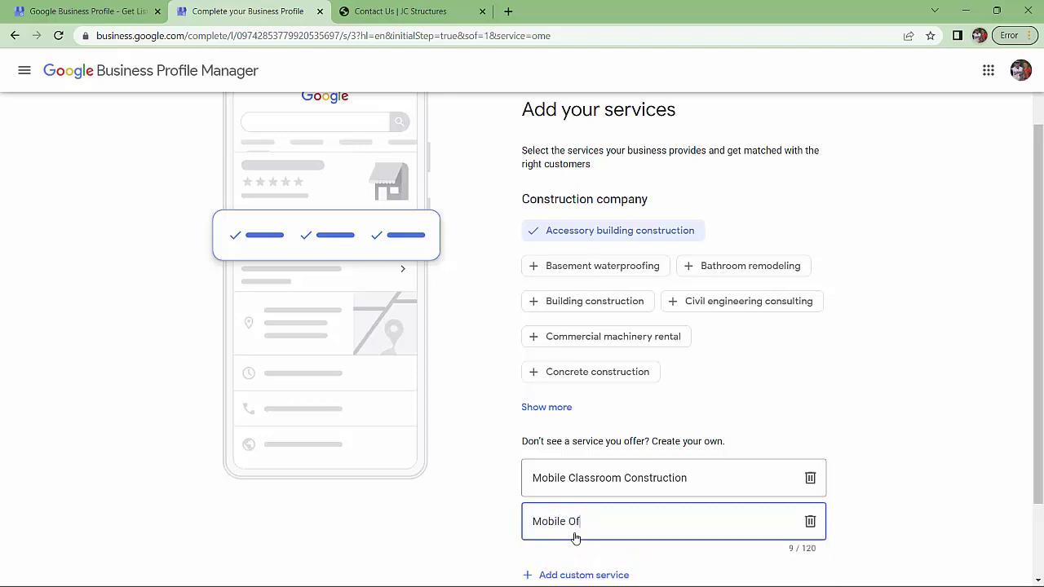
{"action": "type", "text": "fice S"}
{"action": "key", "text": "BackSpace"}
{"action": "key", "text": "BackSpace"}
{"action": "key", "text": "BackSpace"}
{"action": "type", "text": "Construction"}
{"action": "scroll", "coordinate": [597, 513], "scroll_direction": "down", "scroll_amount": 2}
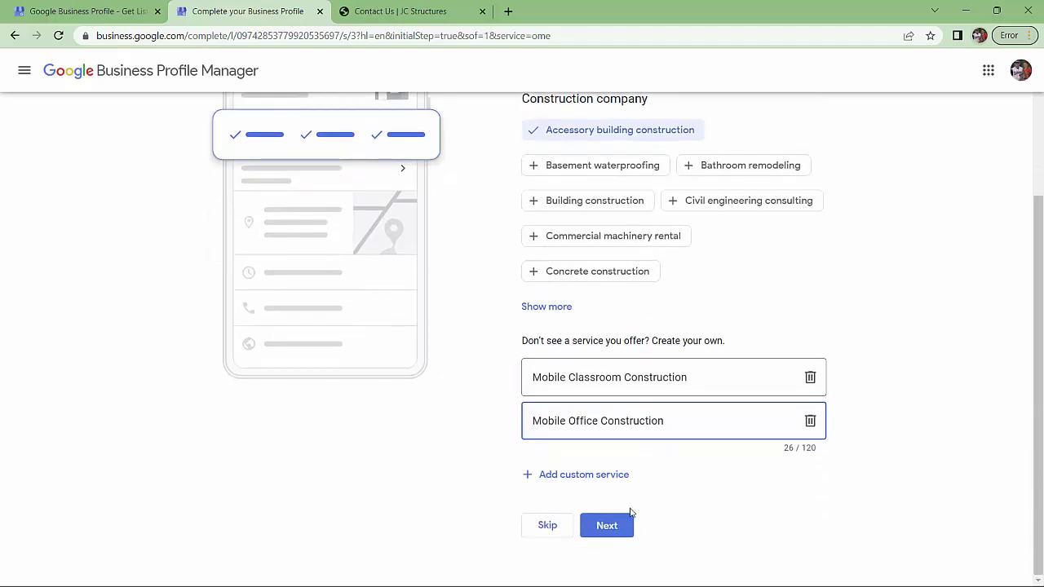
{"action": "left_click", "coordinate": [613, 525]}
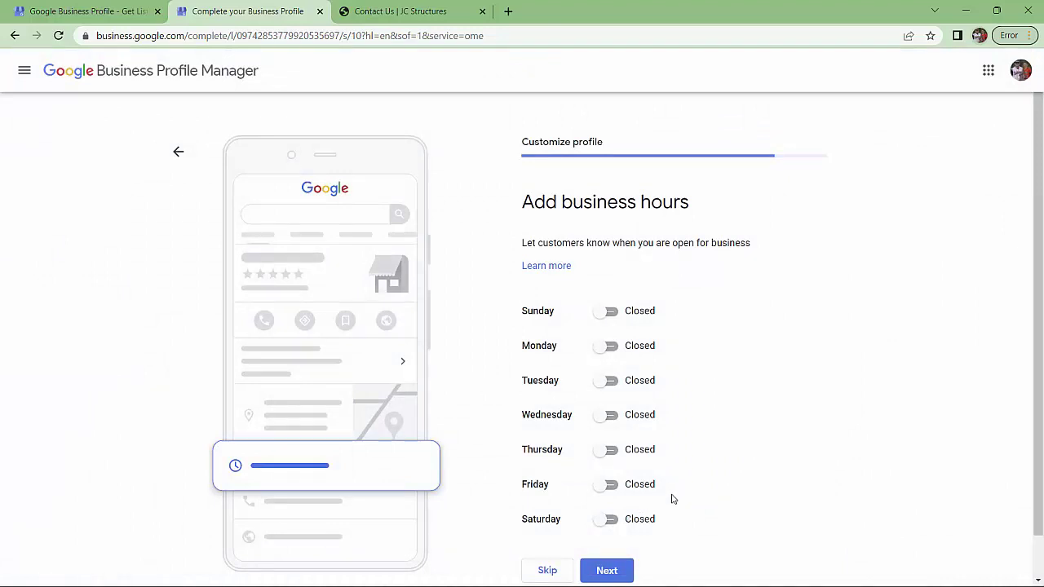
Open Monday 9:00 AM–5:00 PM so weekdays fill in, leave weekends closed, and save
{"action": "left_click", "coordinate": [601, 347]}
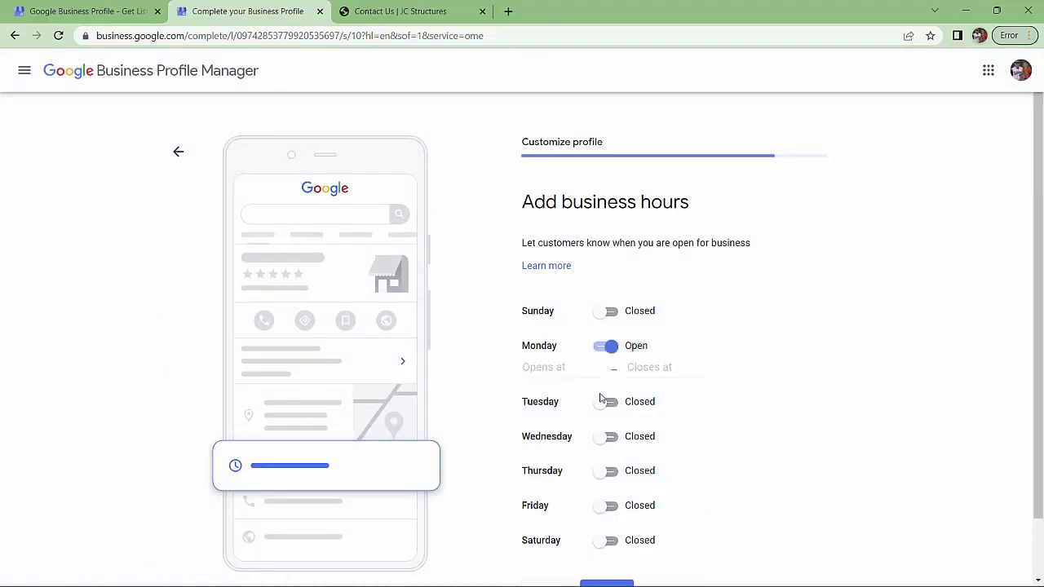
{"action": "left_click", "coordinate": [581, 371]}
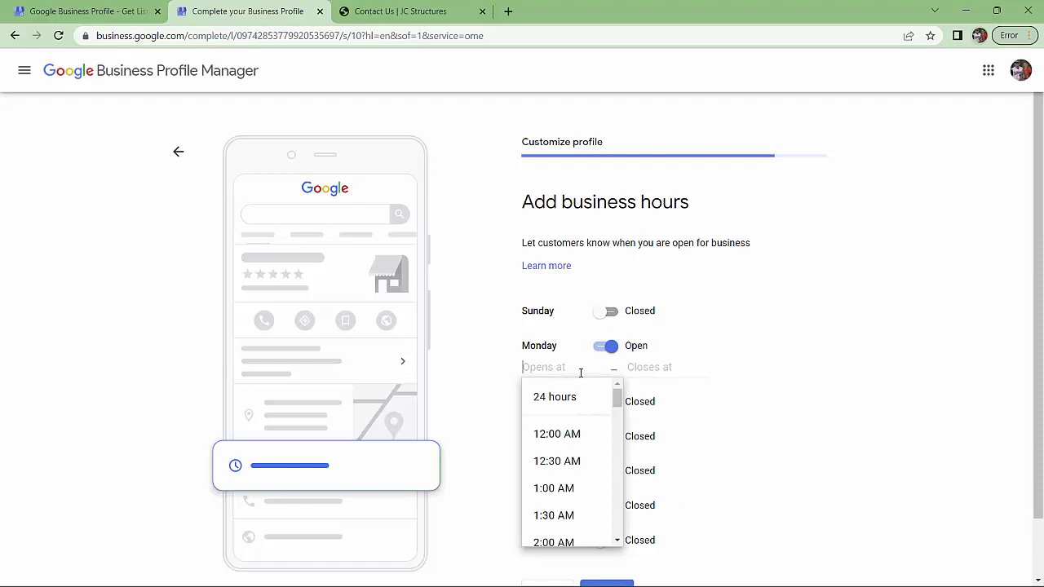
{"action": "scroll", "coordinate": [550, 462], "scroll_direction": "down", "scroll_amount": 4}
{"action": "scroll", "coordinate": [549, 463], "scroll_direction": "down", "scroll_amount": 2}
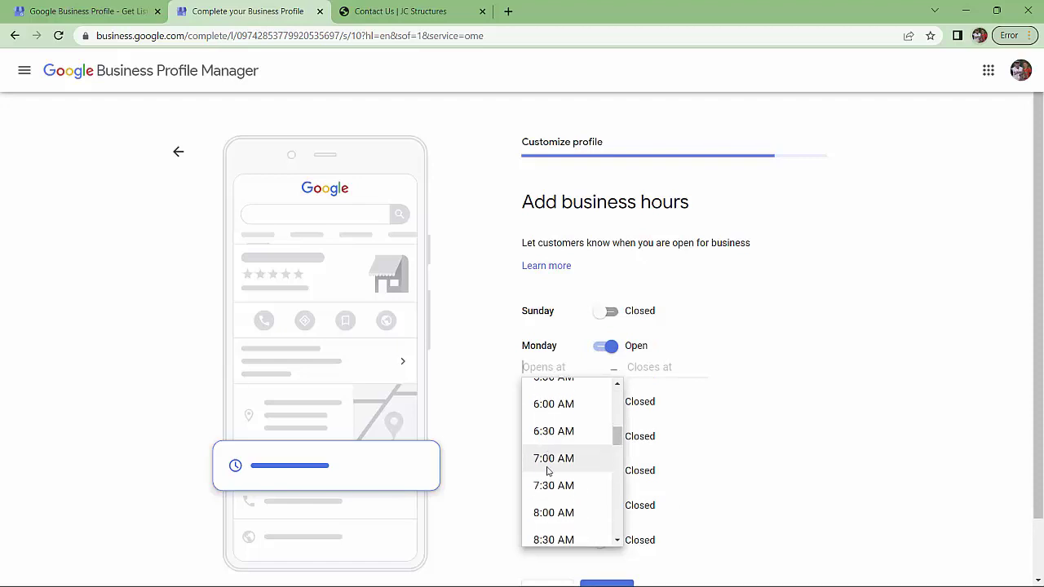
{"action": "left_click", "coordinate": [549, 512]}
{"action": "left_click", "coordinate": [652, 367]}
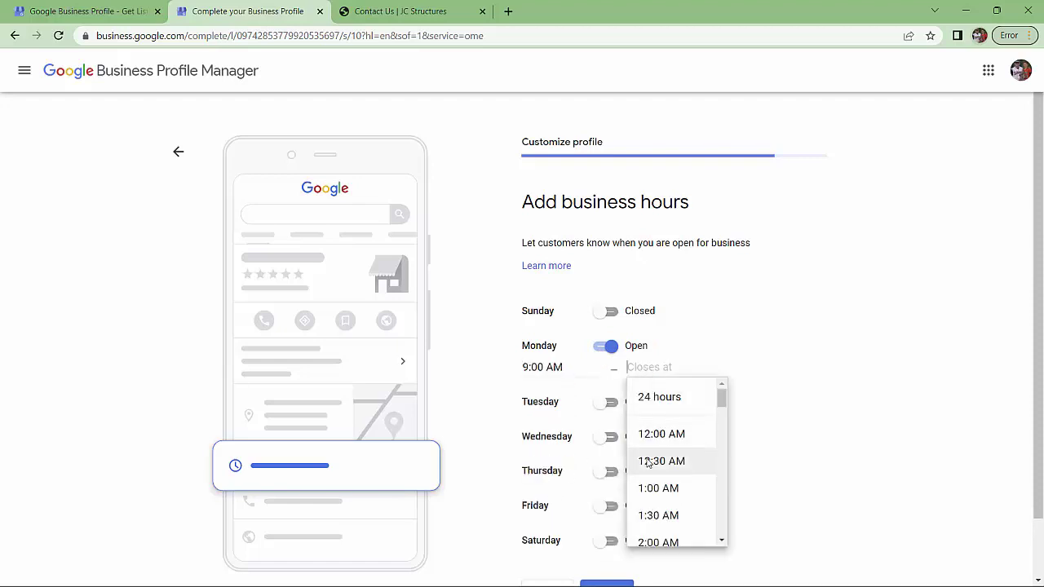
{"action": "scroll", "coordinate": [649, 456], "scroll_direction": "down", "scroll_amount": 4}
{"action": "scroll", "coordinate": [648, 448], "scroll_direction": "down", "scroll_amount": 7}
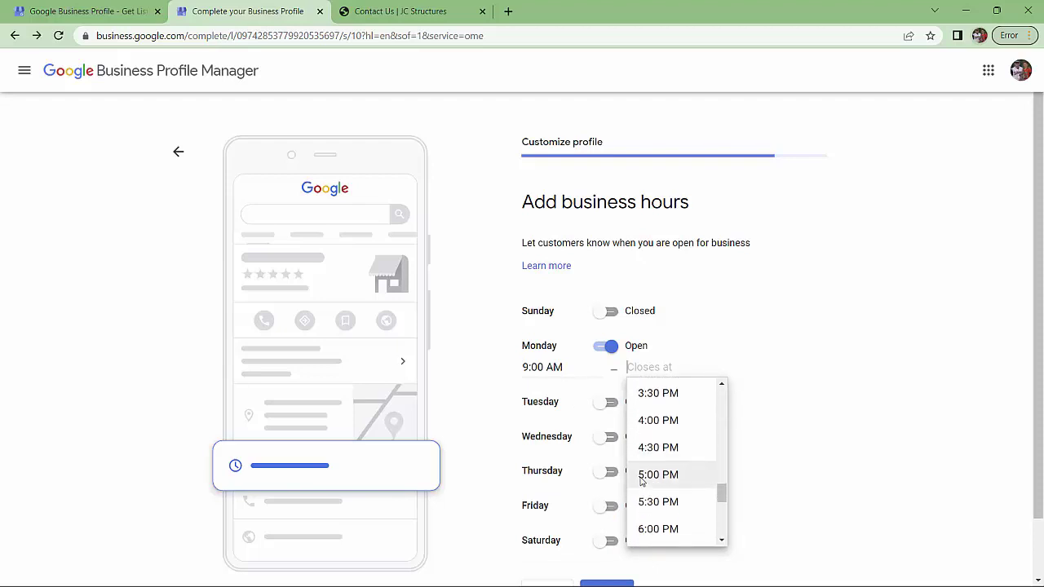
{"action": "left_click", "coordinate": [642, 474]}
{"action": "scroll", "coordinate": [751, 522], "scroll_direction": "down", "scroll_amount": 2}
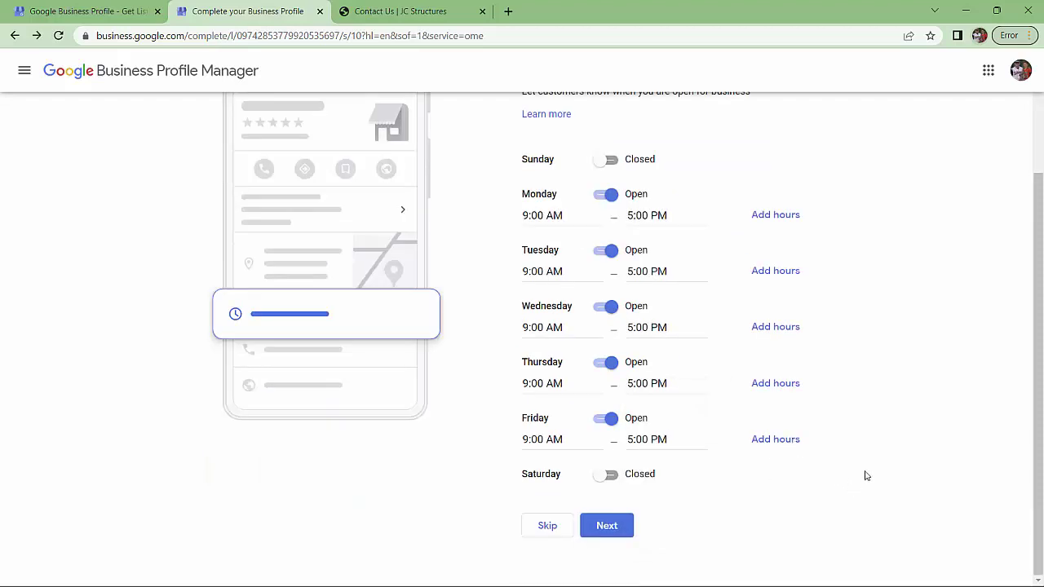
{"action": "left_click", "coordinate": [615, 528]}
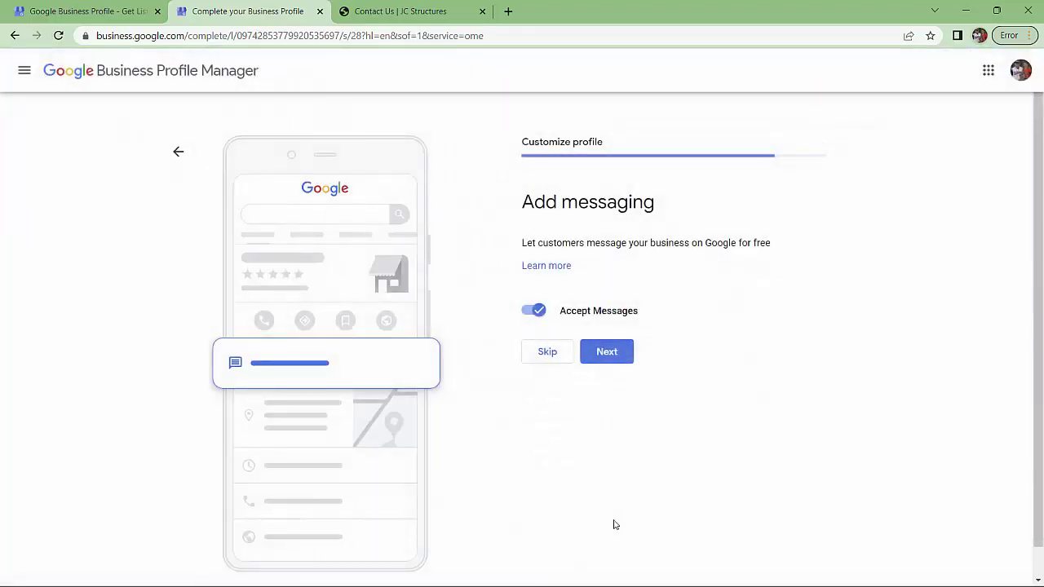
Keep messaging as is, choose 'Don't turn on' for call history, and continue
{"action": "left_click", "coordinate": [619, 354]}
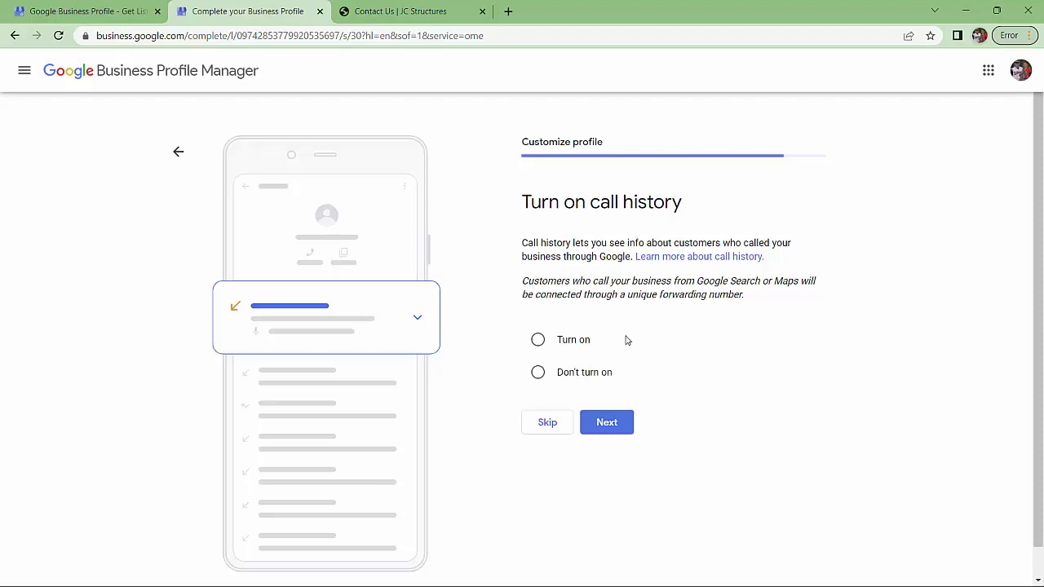
{"action": "left_click", "coordinate": [538, 374]}
{"action": "left_click", "coordinate": [616, 423]}
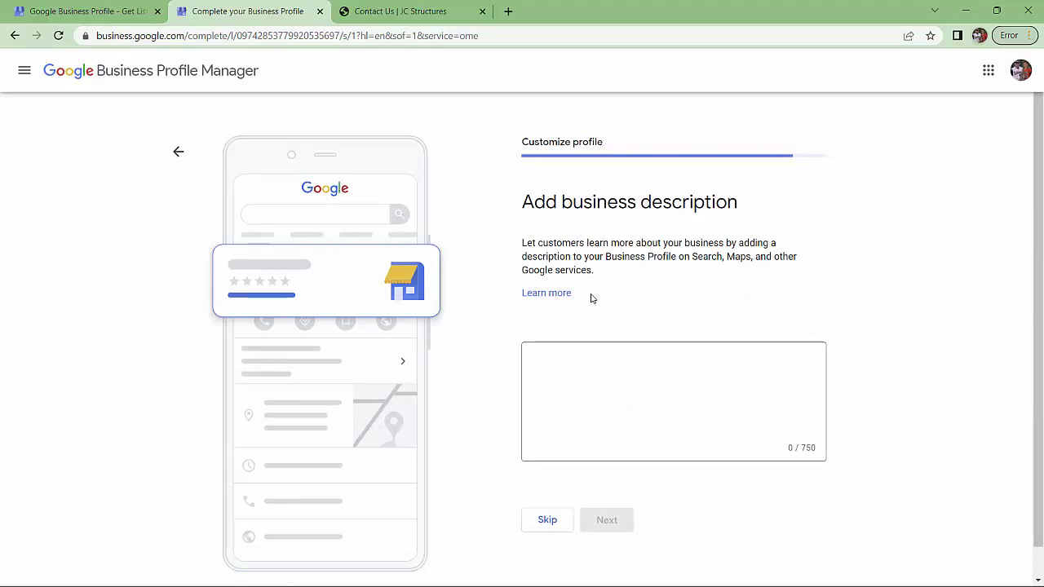
Paste the modular-buildings business description and save it
{"action": "left_click", "coordinate": [643, 427]}
{"action": "key", "text": "ctrl+v"}
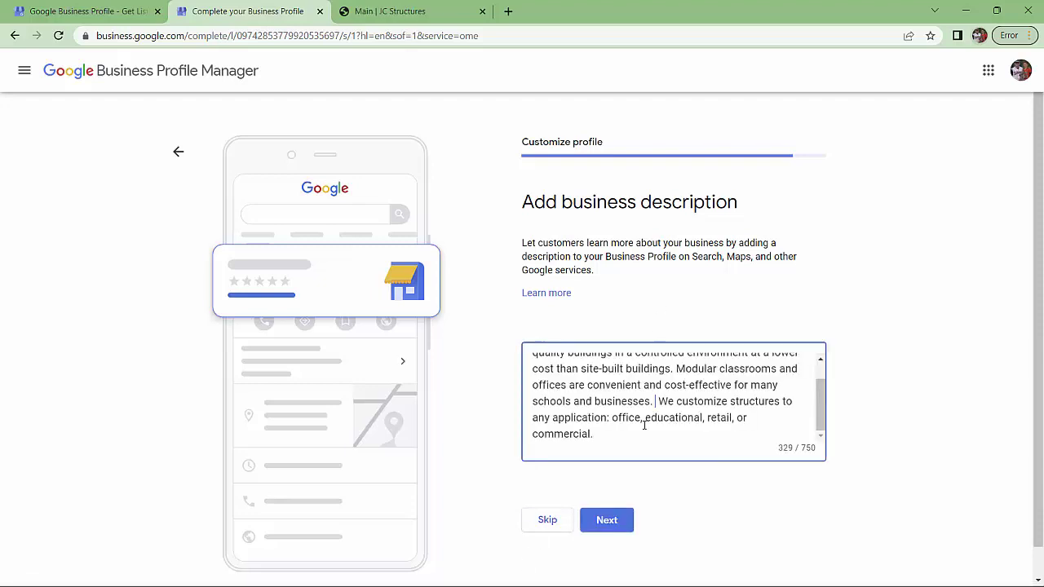
{"action": "scroll", "coordinate": [643, 426], "scroll_direction": "up", "scroll_amount": 2}
{"action": "scroll", "coordinate": [642, 426], "scroll_direction": "down", "scroll_amount": 2}
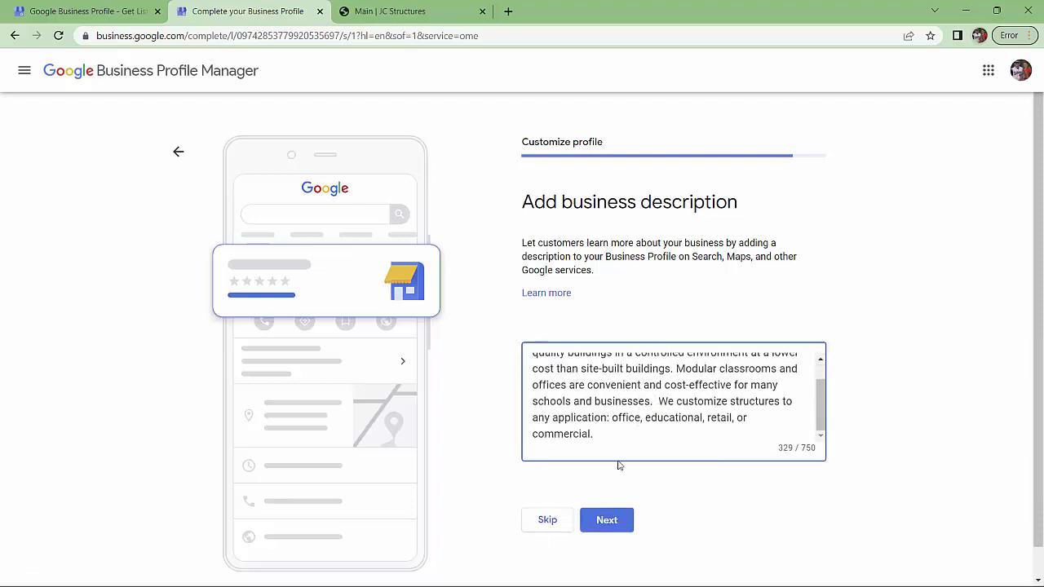
{"action": "left_click", "coordinate": [607, 521]}
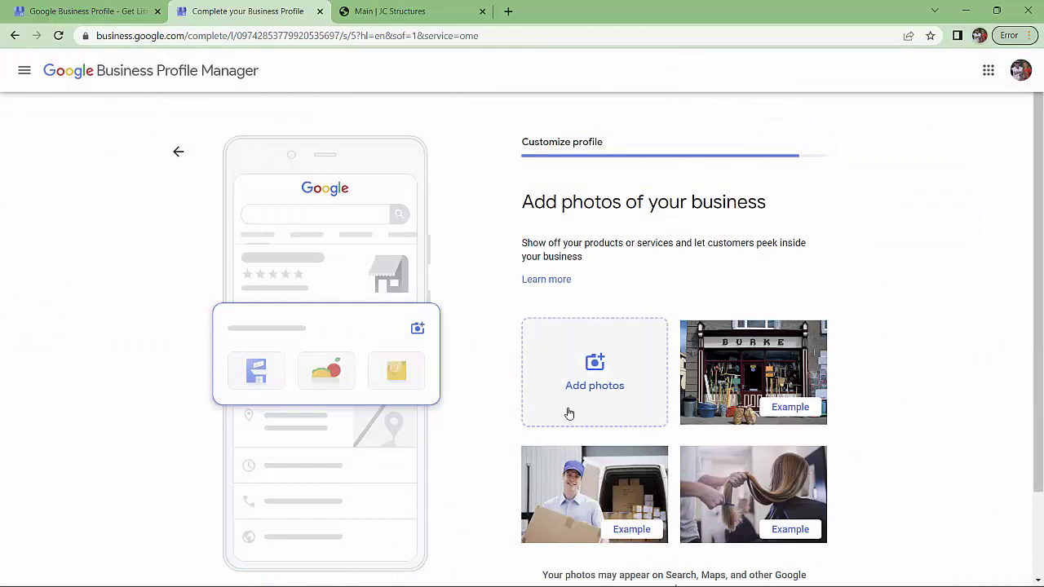
Skip the photos, Google Ads and custom domain offers, then finish setup
{"action": "scroll", "coordinate": [568, 415], "scroll_direction": "down", "scroll_amount": 2}
{"action": "left_click", "coordinate": [547, 526]}
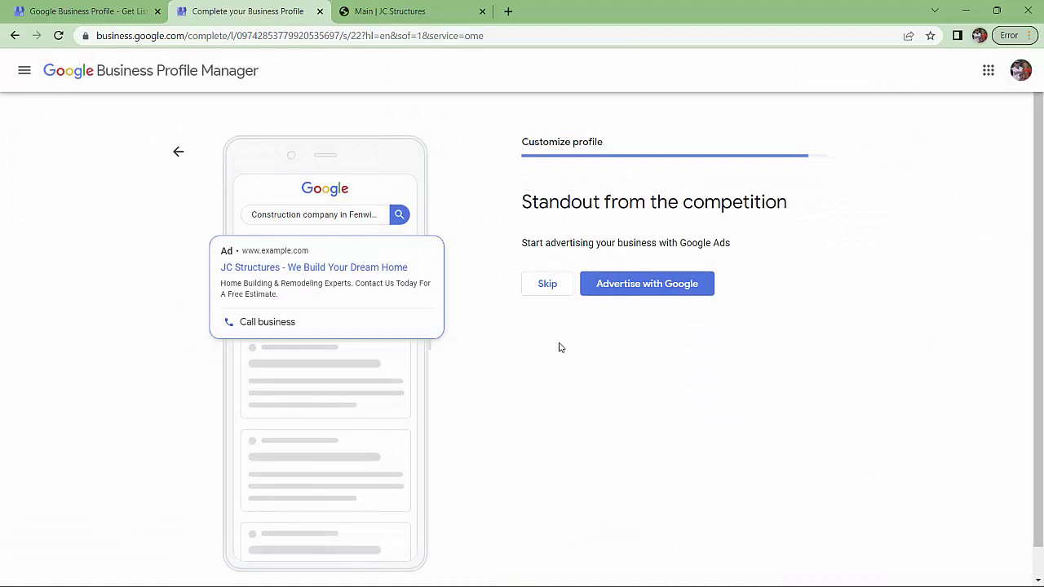
{"action": "left_click", "coordinate": [547, 286]}
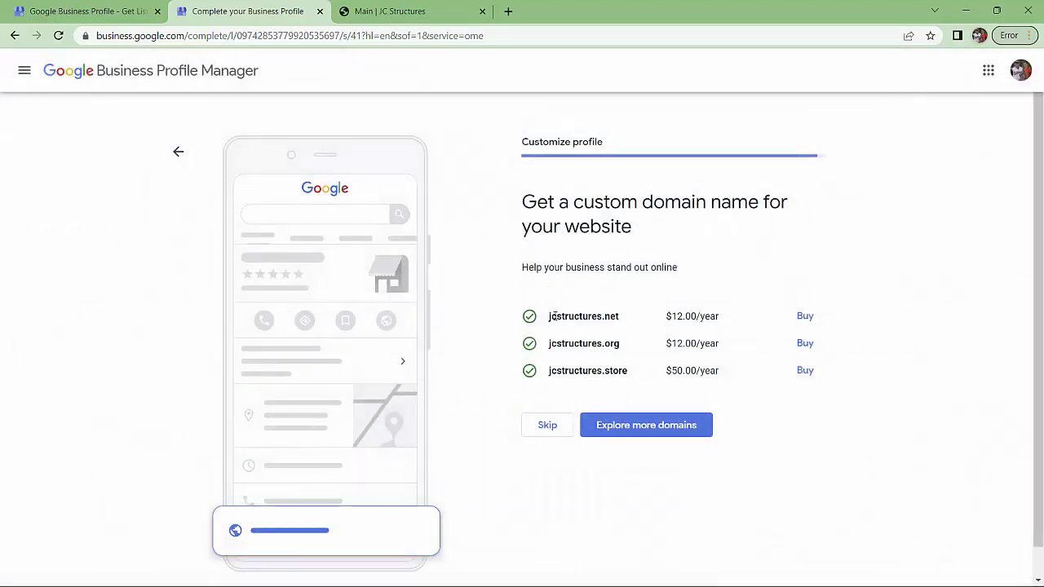
{"action": "left_click", "coordinate": [549, 426]}
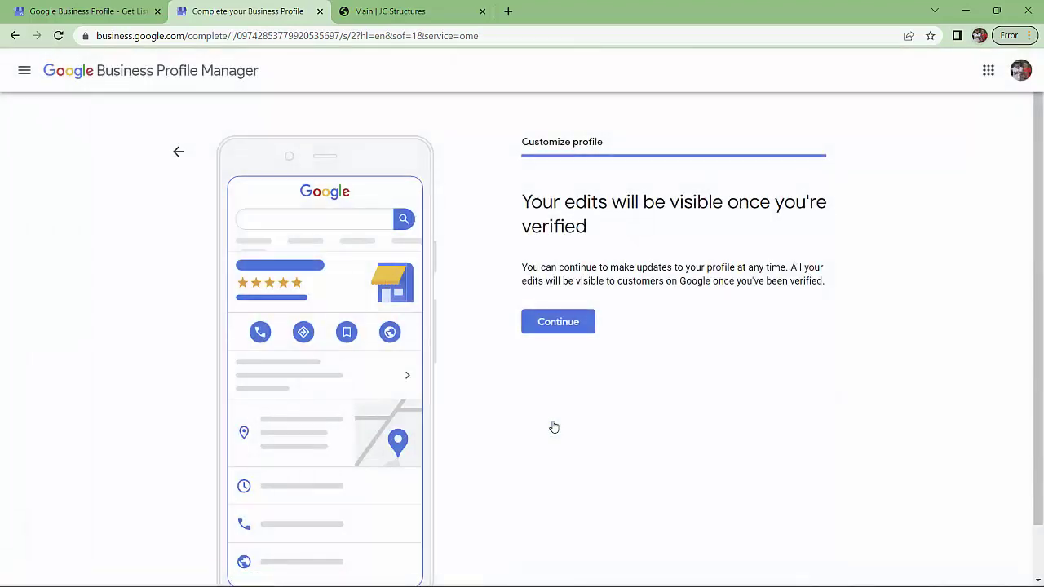
{"action": "left_click", "coordinate": [559, 324]}
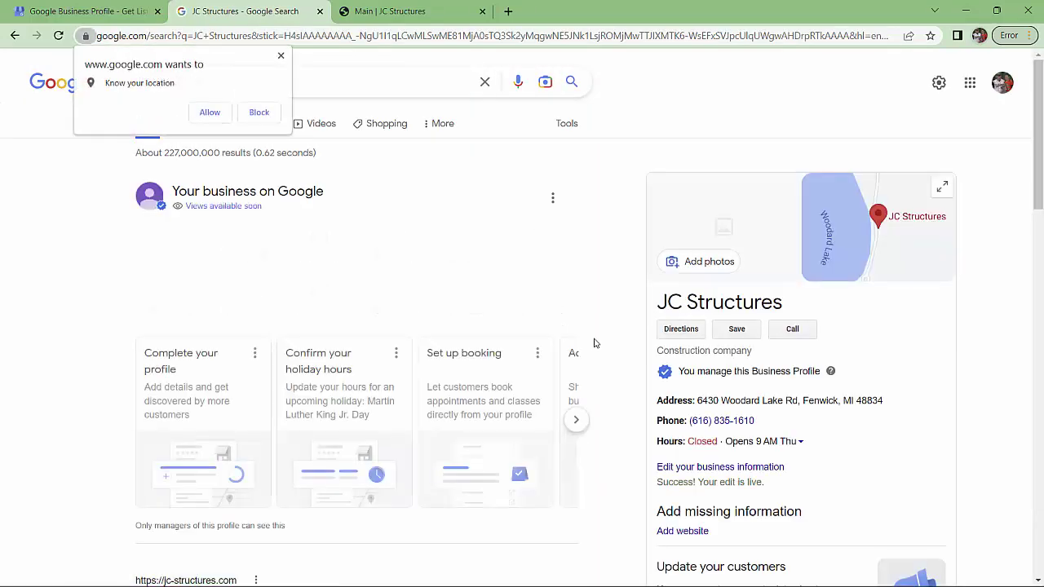
{"action": "scroll", "coordinate": [594, 343], "scroll_direction": "down", "scroll_amount": 1}
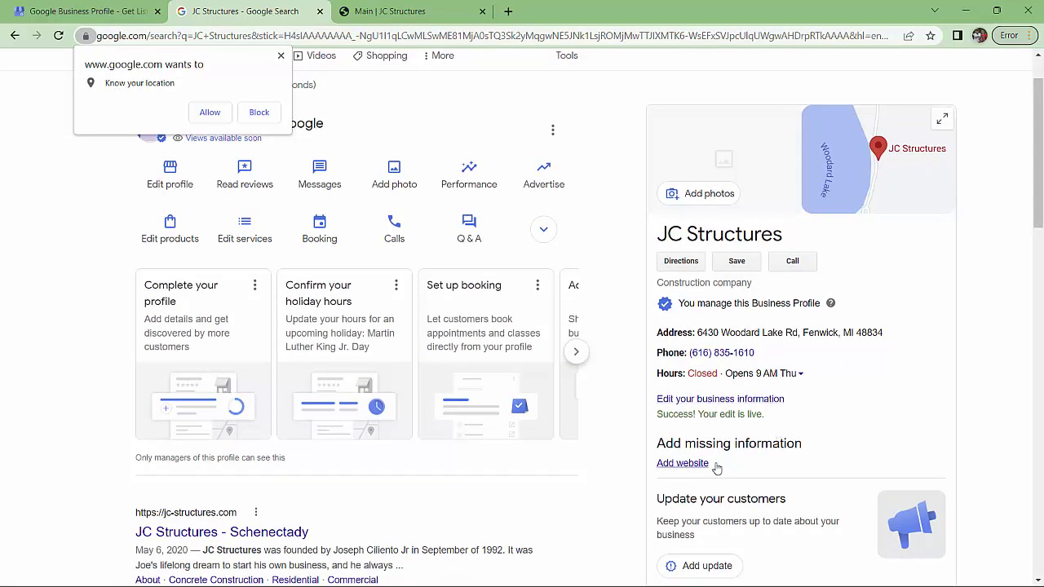
{"action": "left_click", "coordinate": [259, 113]}
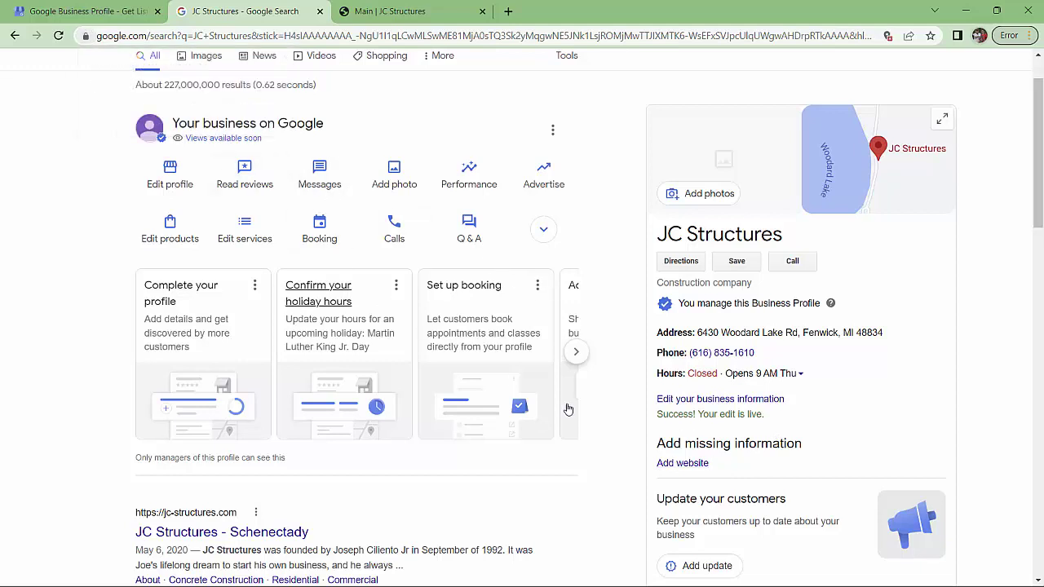
{"action": "left_click", "coordinate": [682, 463]}
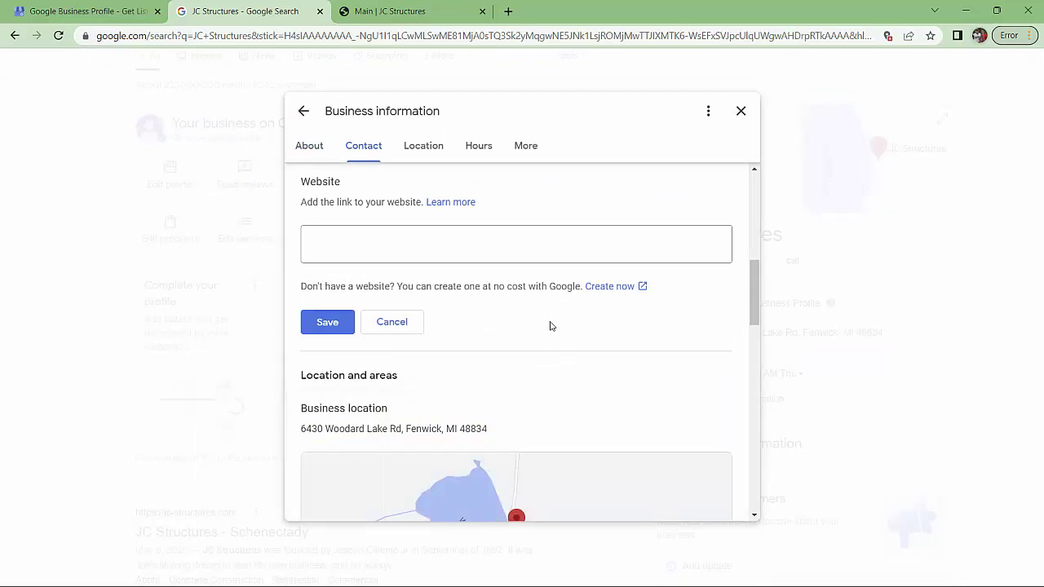
{"action": "left_click", "coordinate": [400, 11]}
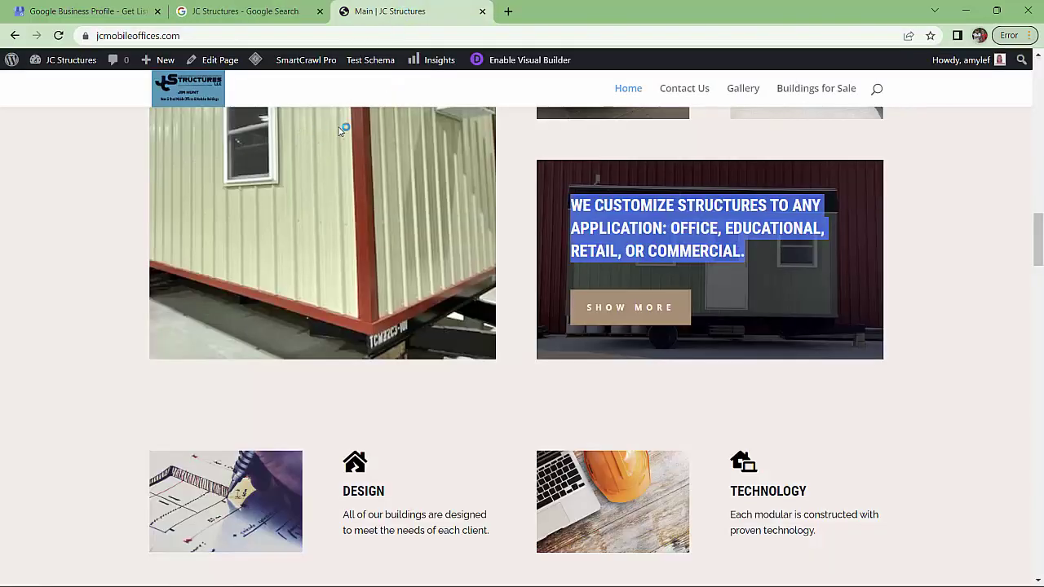
{"action": "left_click", "coordinate": [223, 35]}
{"action": "key", "text": "ctrl+c"}
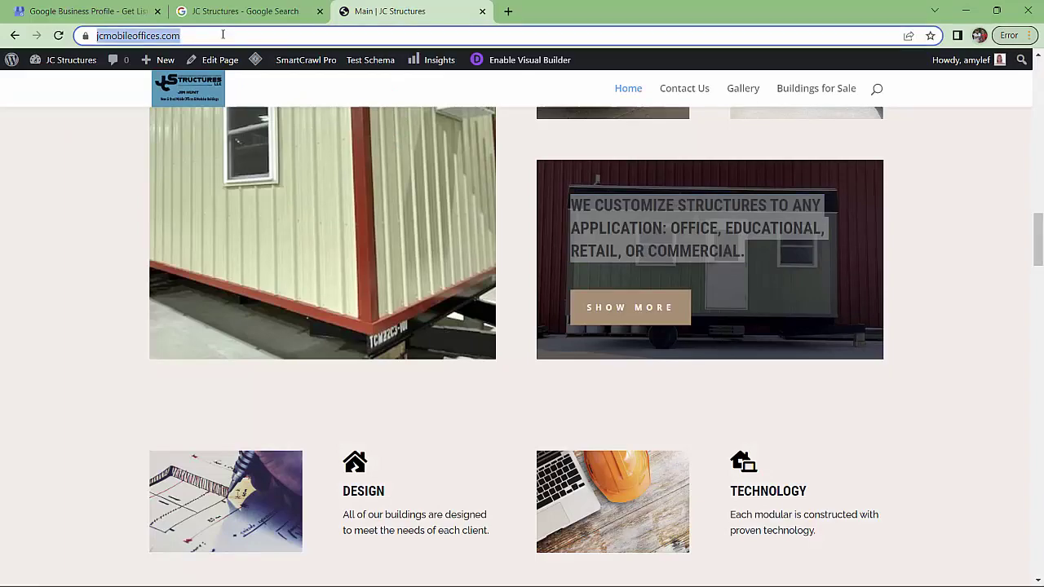
{"action": "left_click", "coordinate": [245, 12]}
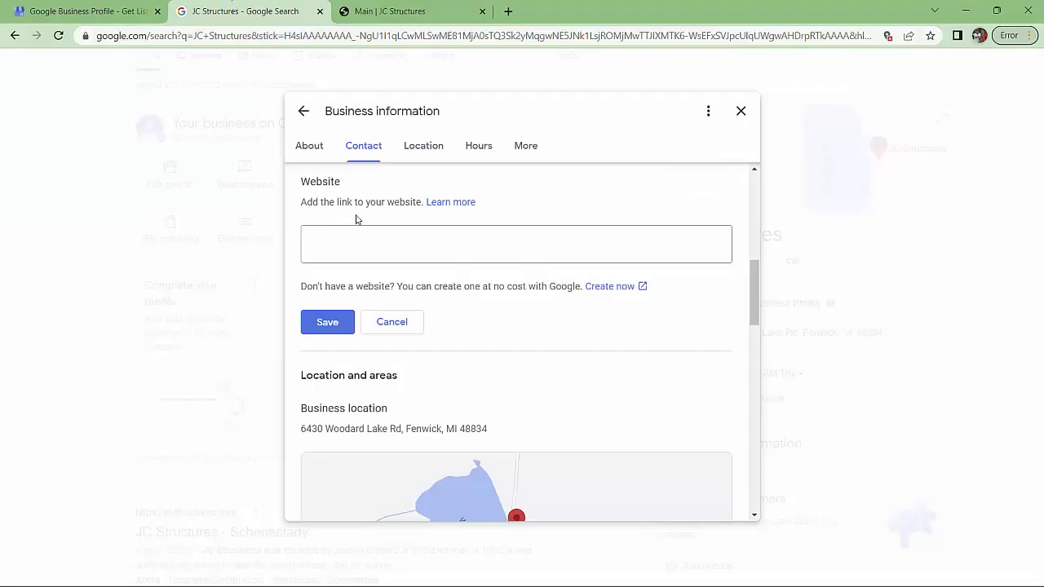
{"action": "left_click", "coordinate": [366, 238]}
{"action": "key", "text": "ctrl+v"}
{"action": "left_click", "coordinate": [330, 322]}
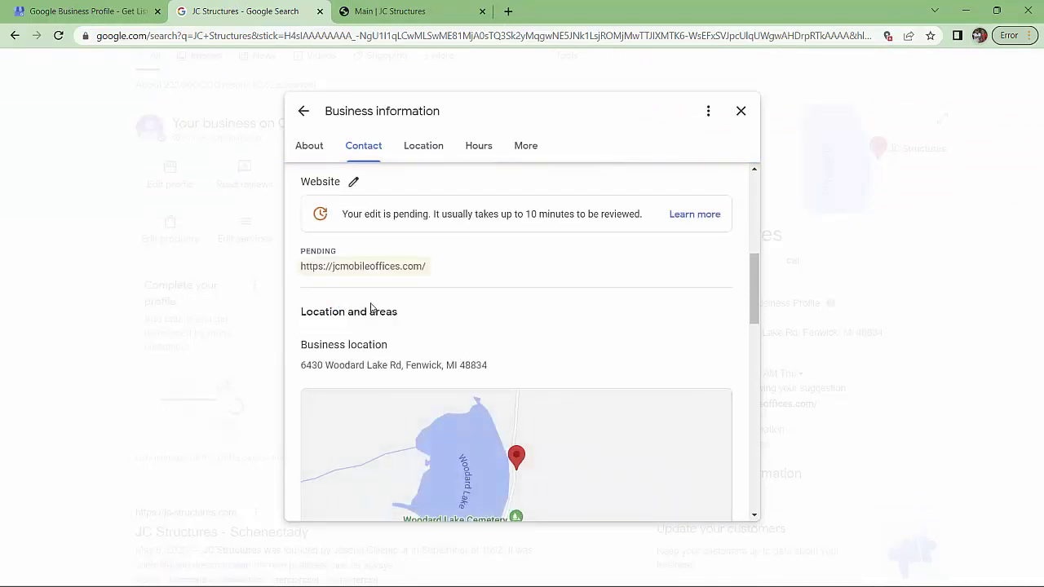
Close the business information editor, leaving the website under review
{"action": "scroll", "coordinate": [487, 324], "scroll_direction": "down", "scroll_amount": 3}
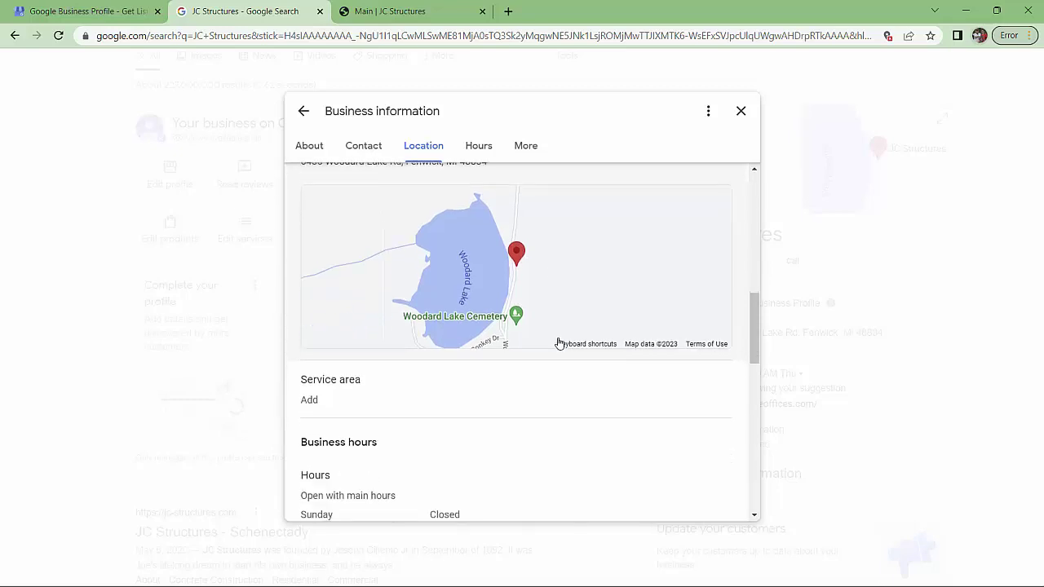
{"action": "scroll", "coordinate": [560, 344], "scroll_direction": "down", "scroll_amount": 2}
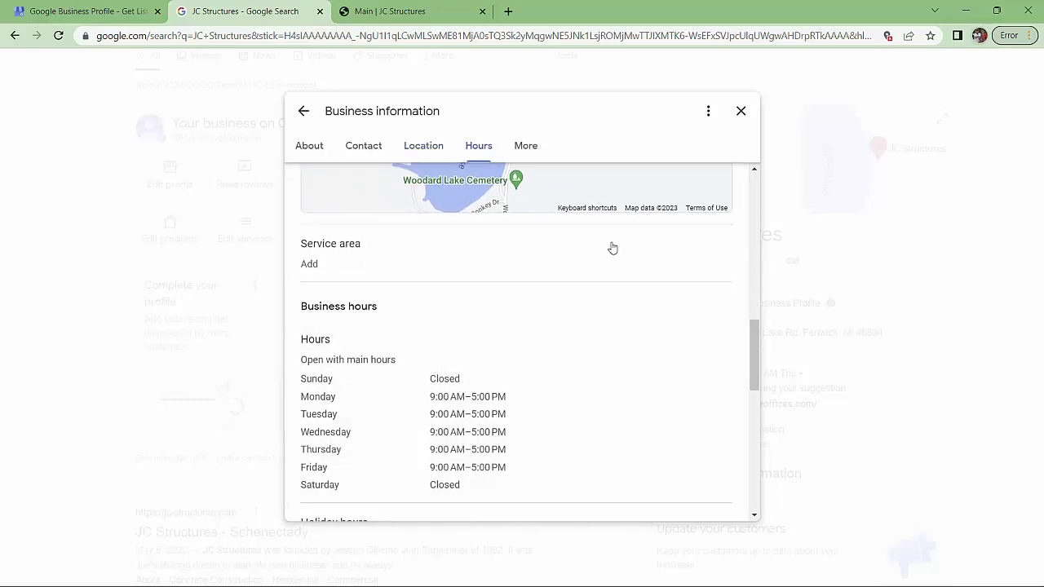
{"action": "scroll", "coordinate": [573, 316], "scroll_direction": "down", "scroll_amount": 5}
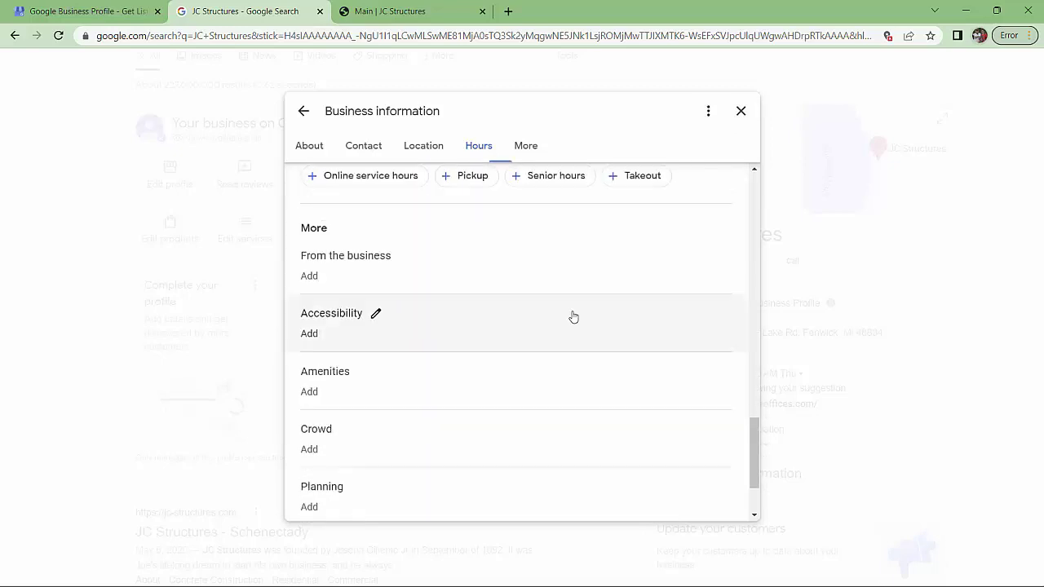
{"action": "scroll", "coordinate": [574, 316], "scroll_direction": "down", "scroll_amount": 2}
{"action": "scroll", "coordinate": [571, 310], "scroll_direction": "up", "scroll_amount": 6}
{"action": "left_click", "coordinate": [741, 111]}
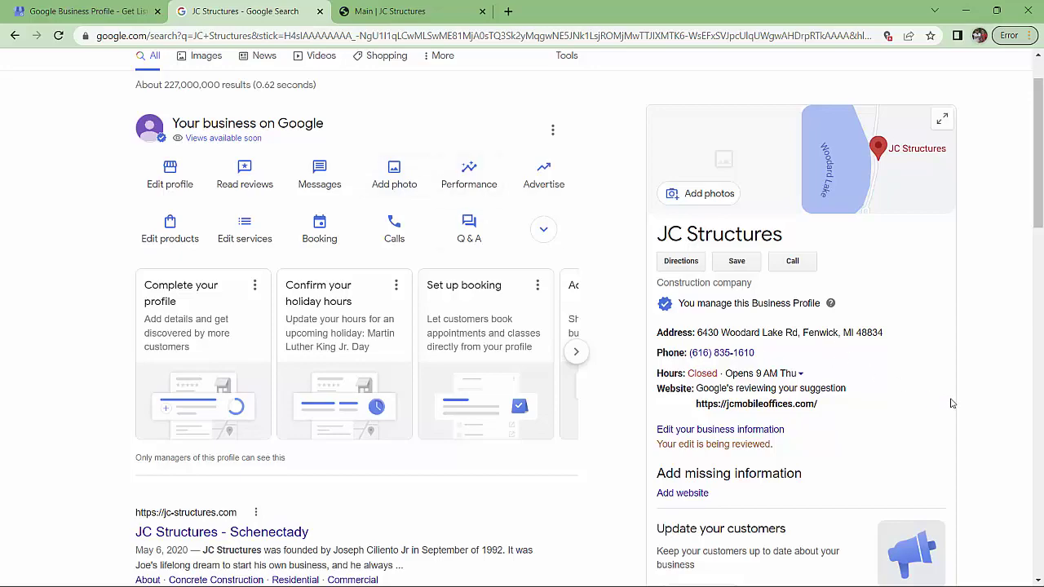
{"action": "scroll", "coordinate": [950, 400], "scroll_direction": "down", "scroll_amount": 3}
{"action": "scroll", "coordinate": [950, 399], "scroll_direction": "up", "scroll_amount": 3}
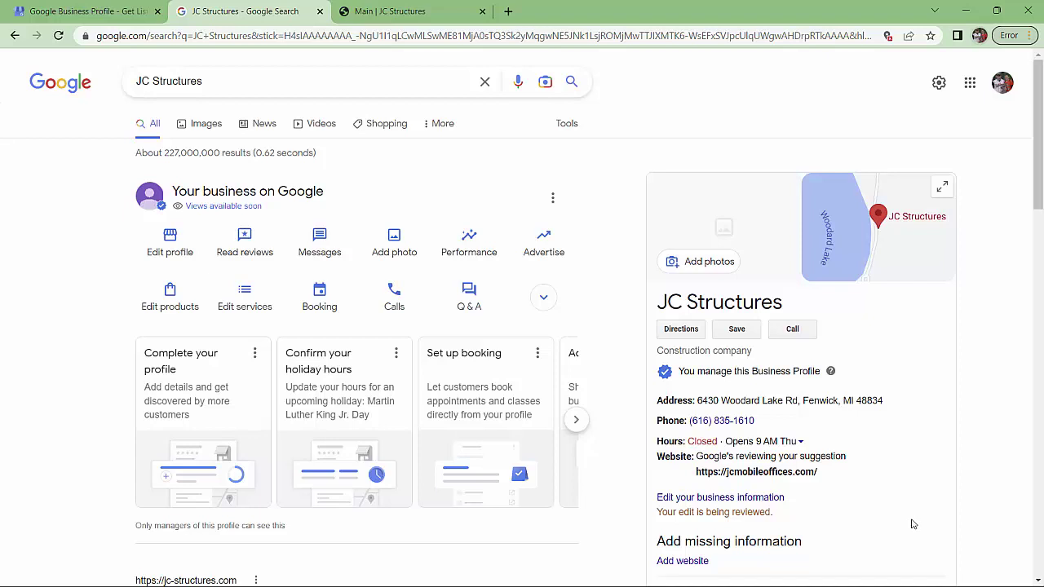
{"action": "mouse_move", "coordinate": [640, 577]}
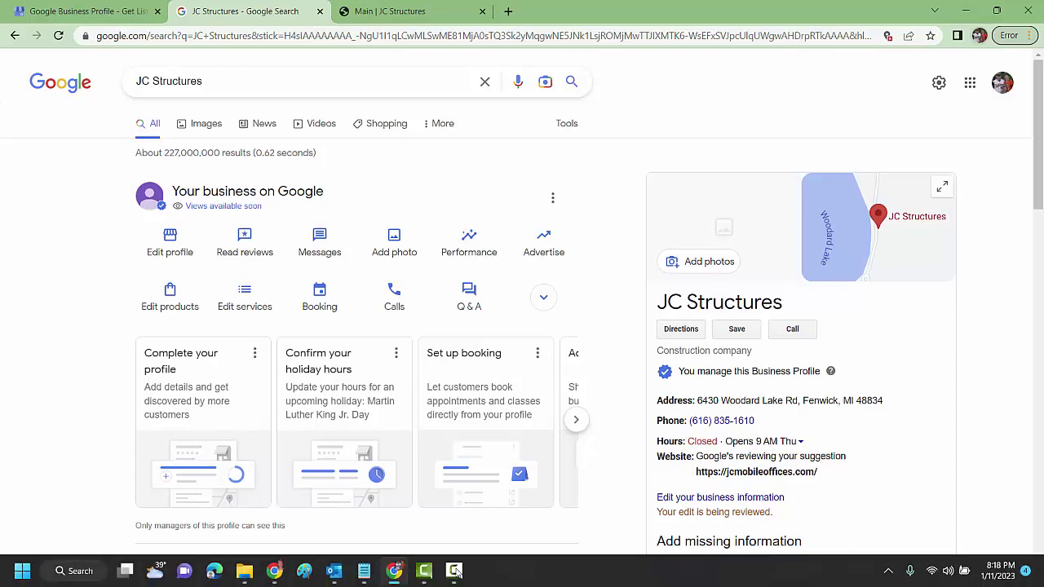